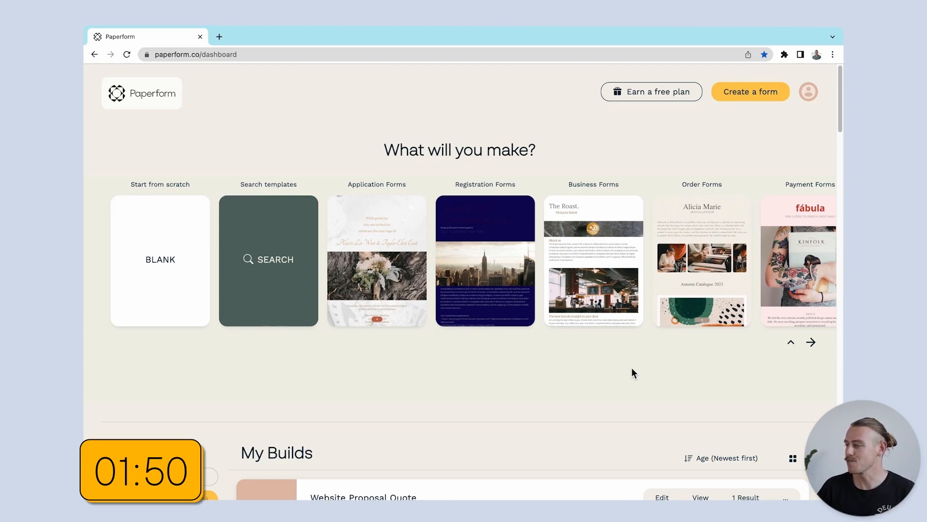
Create a new form from scratch instead of using a template.
left_click(760, 99)
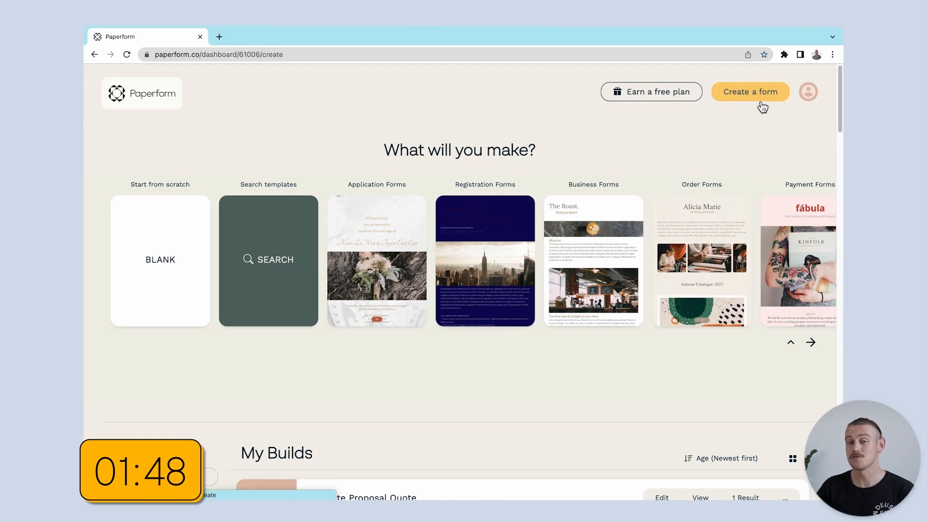
scroll(222, 343, "down", 5)
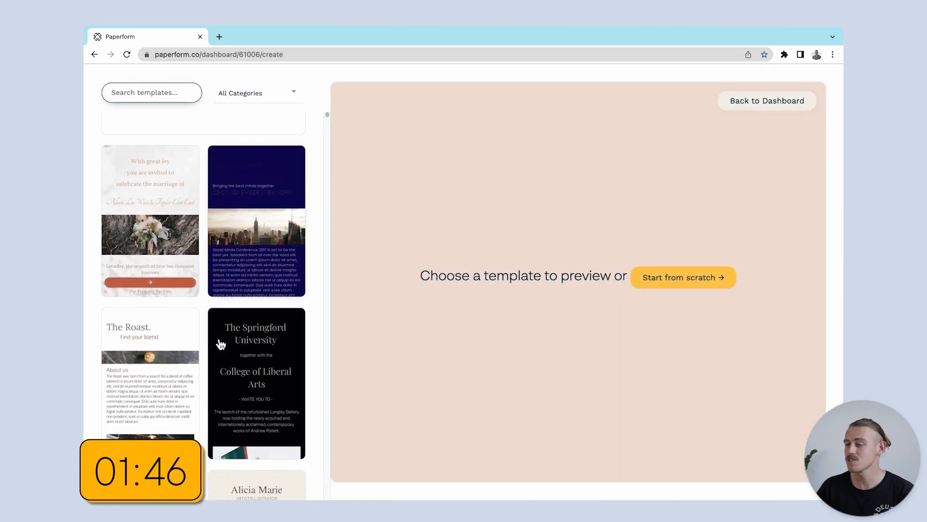
left_click(675, 289)
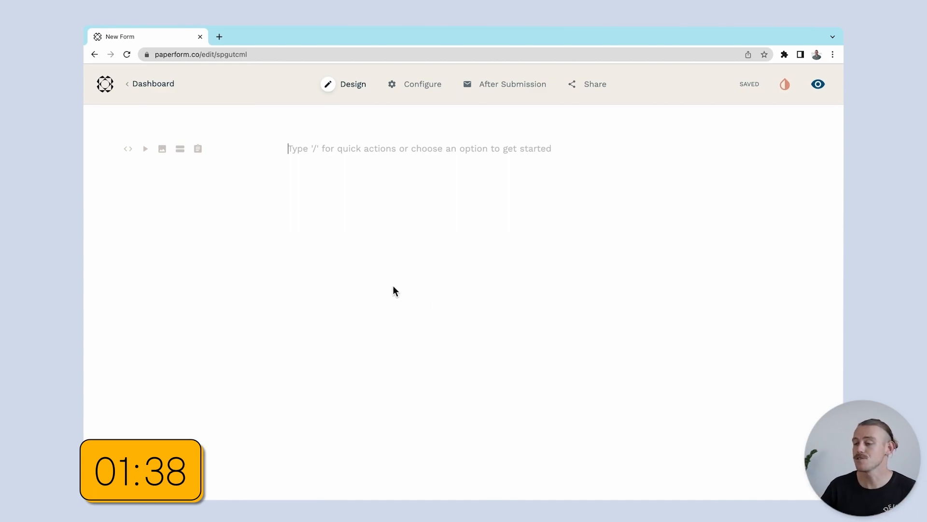
Insert a Name quick question as the form's first question.
left_click(198, 149)
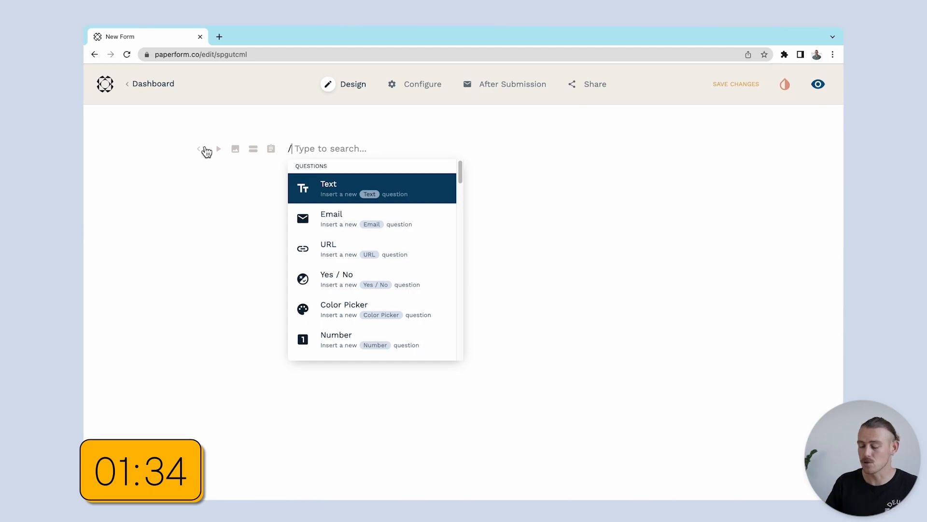
scroll(356, 248, "down", 4)
scroll(356, 249, "down", 3)
type("name")
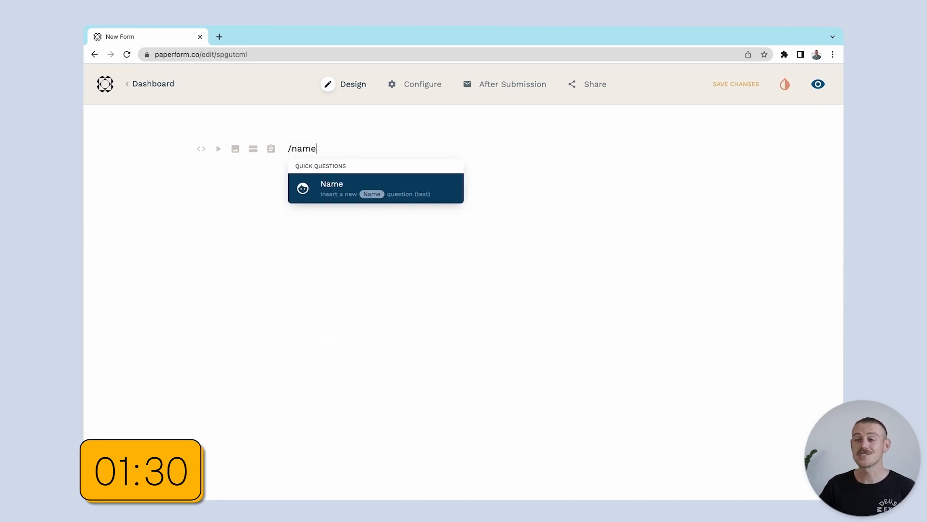
key("Return")
Add an Email question below the name question and title it "What is your email".
type("/email")
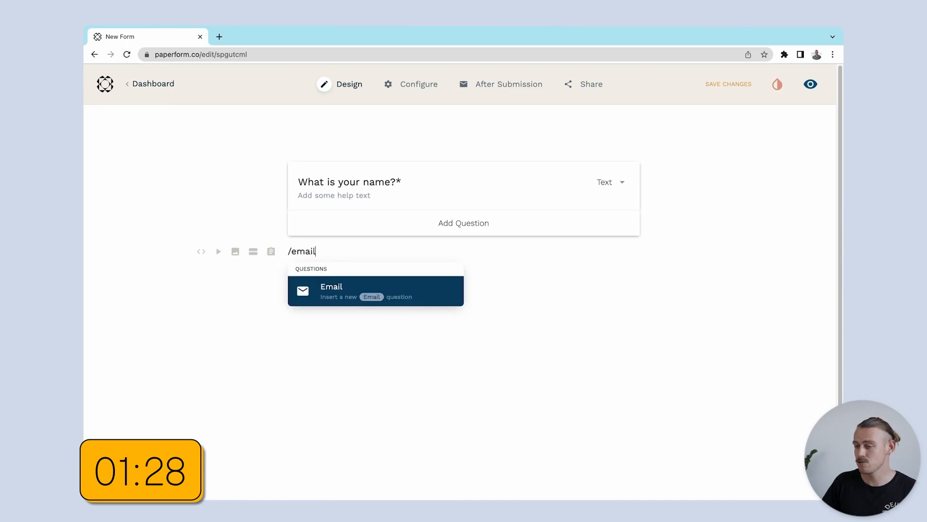
key("Return")
left_click(379, 231)
type("Wh")
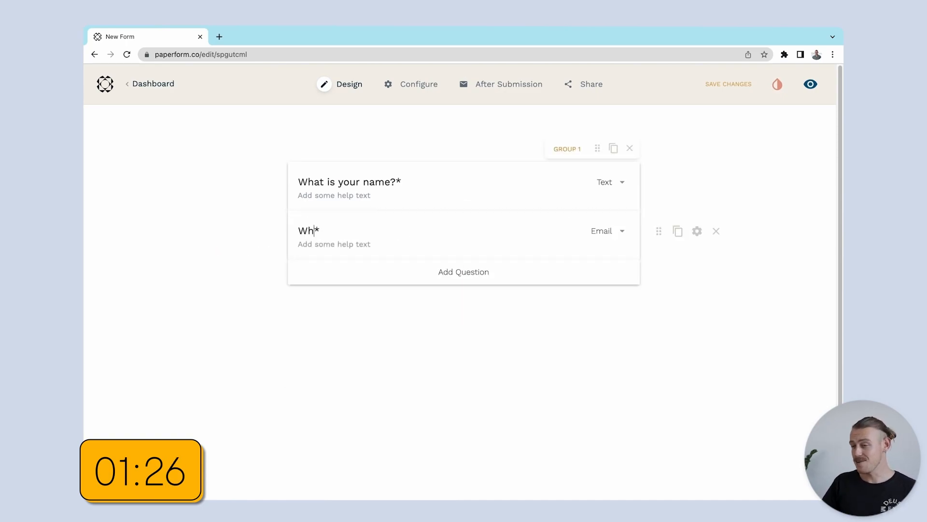
type("at is your email")
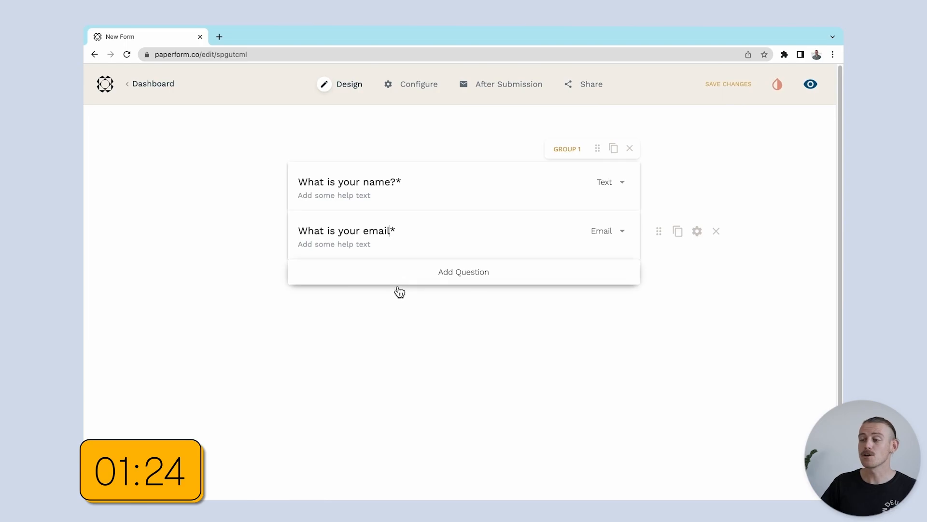
Add the terms and conditions quick question below the email question.
left_click(395, 298)
type("/ter")
key("Return")
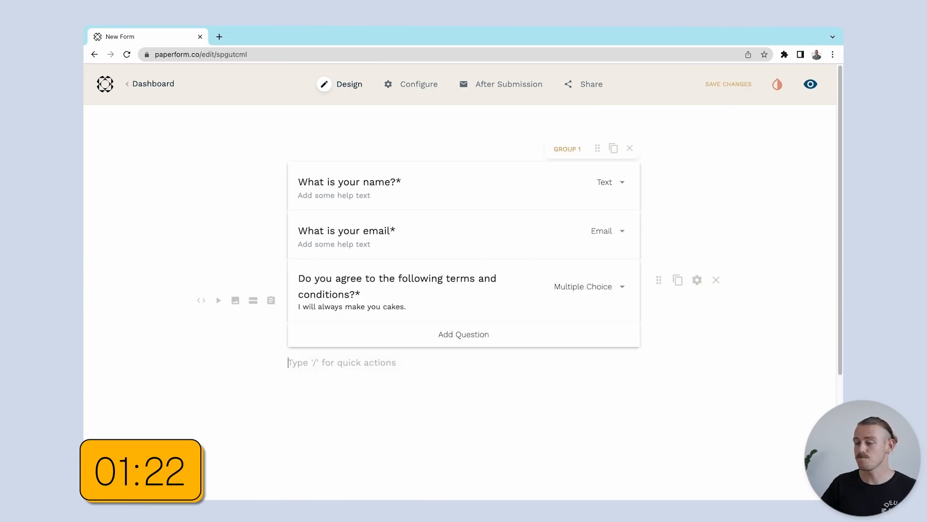
Insert the photo of the potter in his workshop as a content image below the questions.
type("/image")
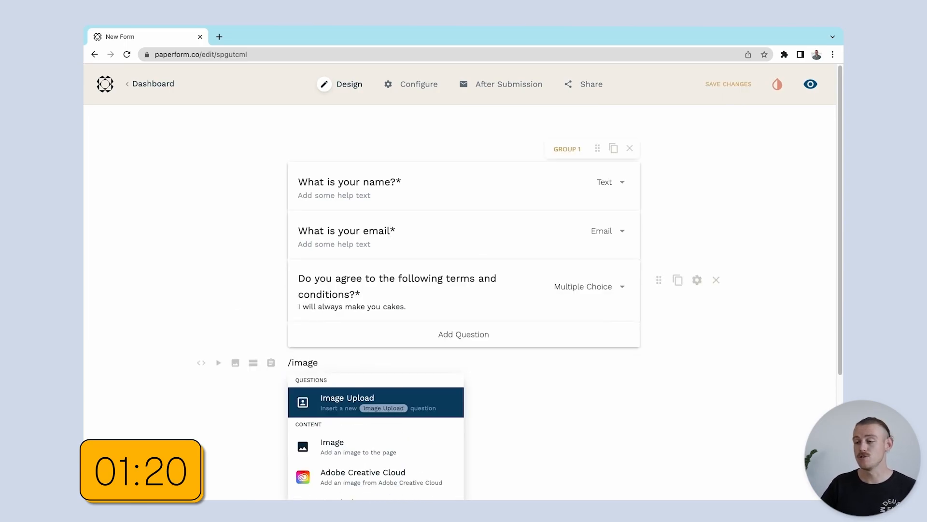
key("Down")
key("Return")
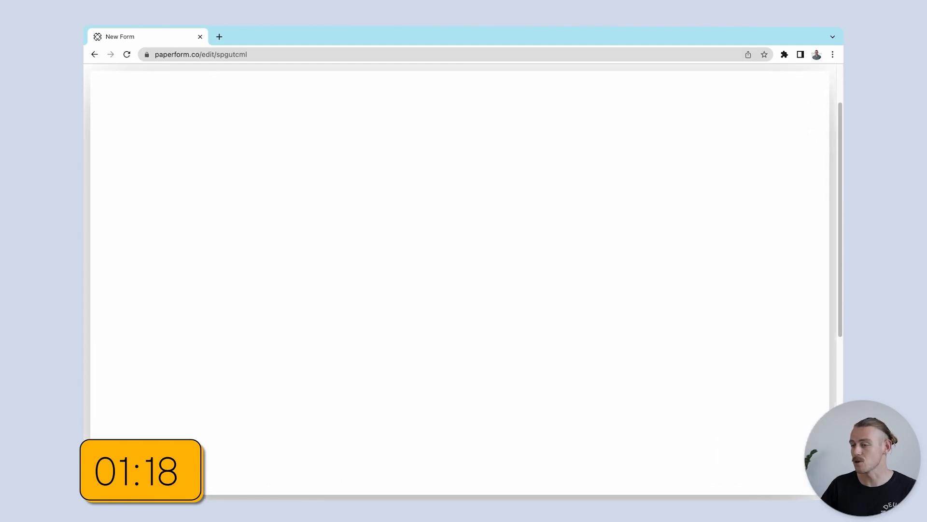
left_click(424, 311)
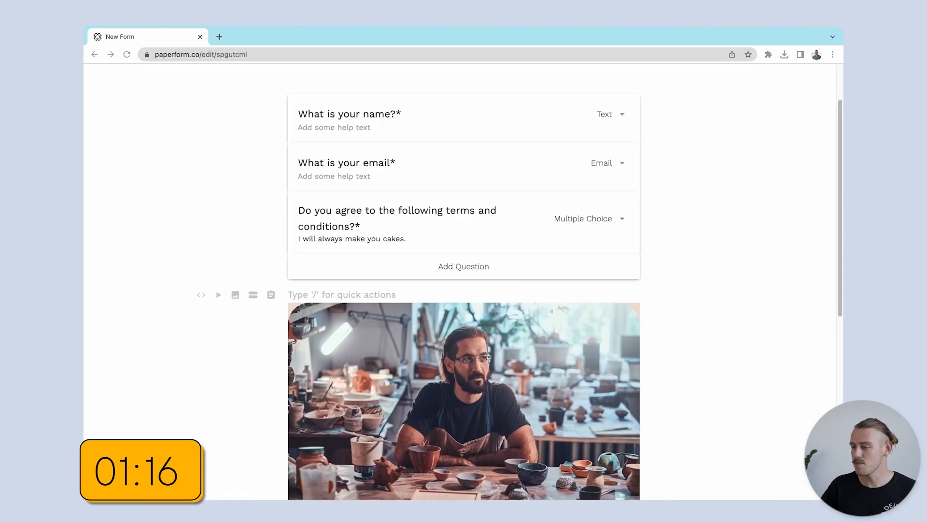
Move the potter photo above the question group and shrink it to about half the form's width.
scroll(515, 314, "down", 1)
scroll(515, 315, "up", 3)
left_click_drag(512, 376, 494, 148)
left_click(556, 217)
left_click_drag(639, 365, 562, 277)
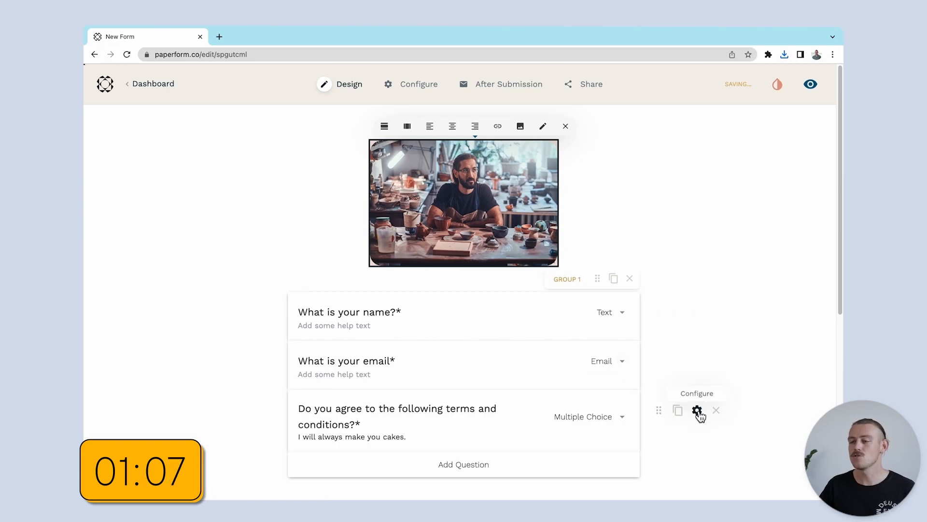
Examine the answer options in the terms and conditions question's configuration, and return to the form.
left_click(698, 411)
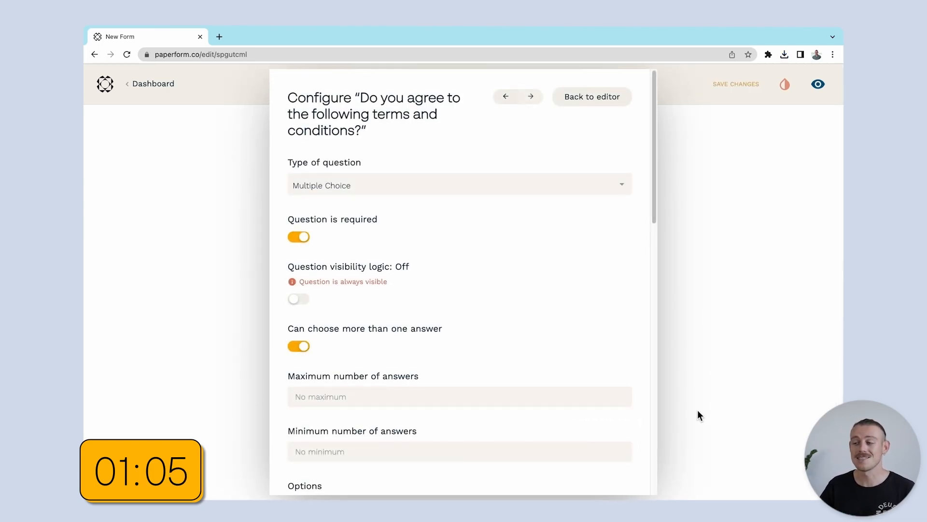
scroll(569, 393, "down", 5)
left_click(375, 323)
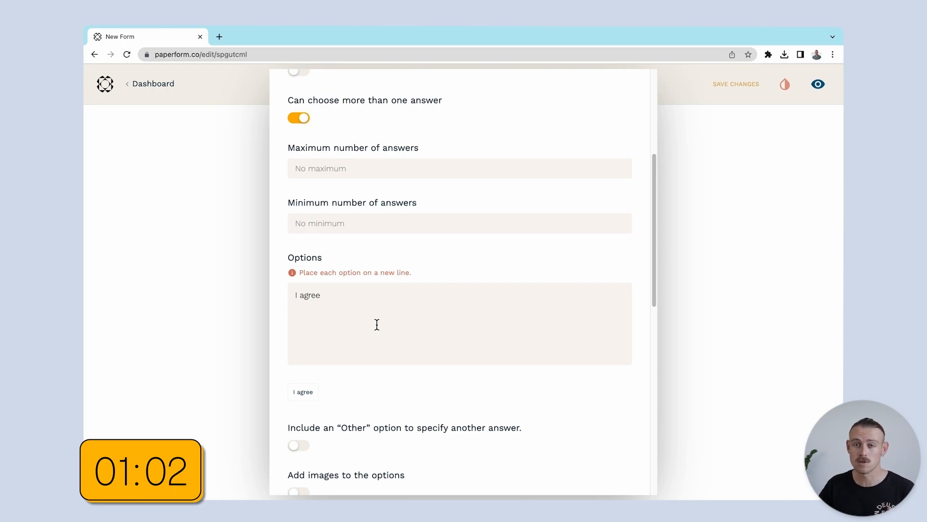
left_click(724, 312)
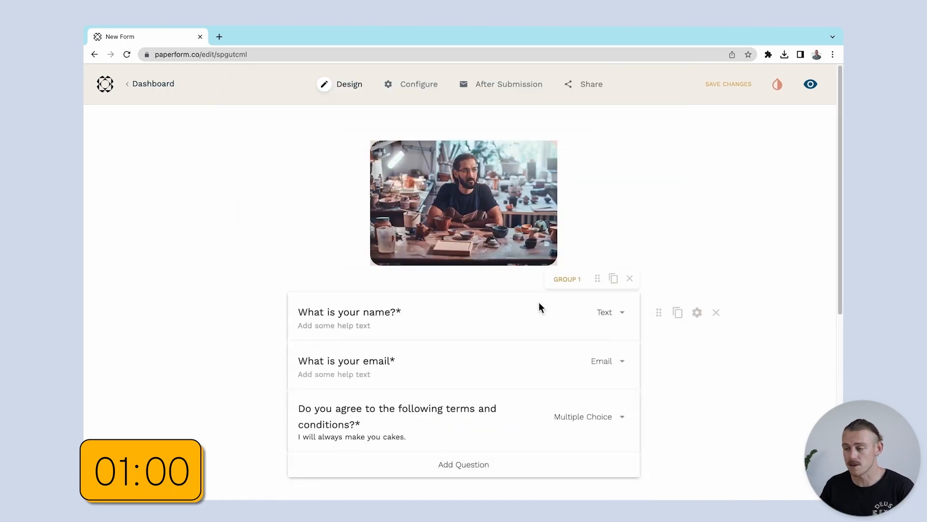
Add the centered Heading 1 title "Everything Pottery" between the photo and the questions, with the centered subheading "Sign-up today" beneath it.
left_click(430, 275)
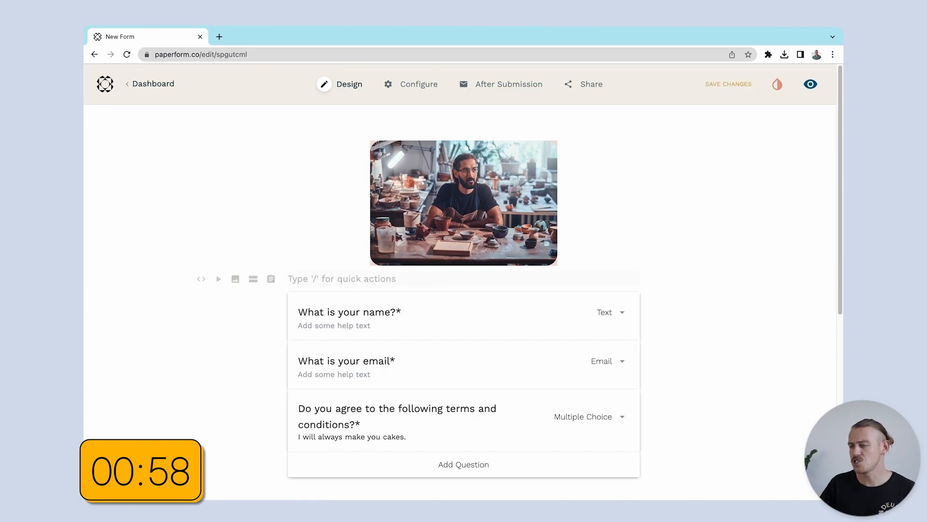
type("Everything Pottery")
left_click_drag(401, 279, 288, 282)
left_click(265, 253)
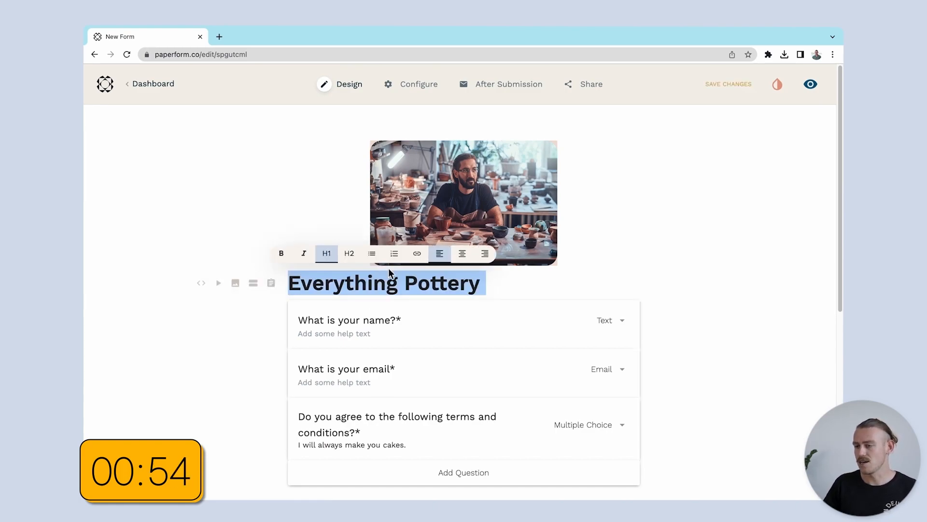
left_click(463, 253)
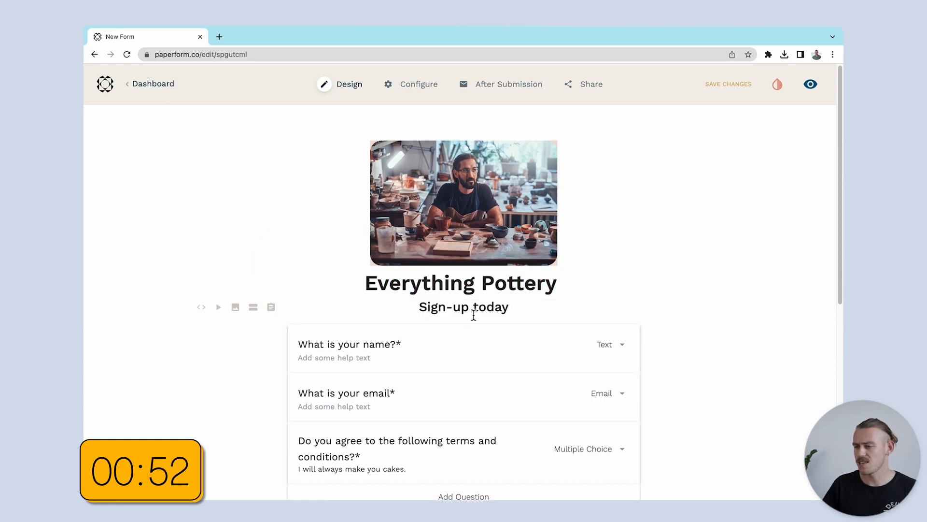
scroll(534, 313, "down", 2)
scroll(757, 185, "up", 2)
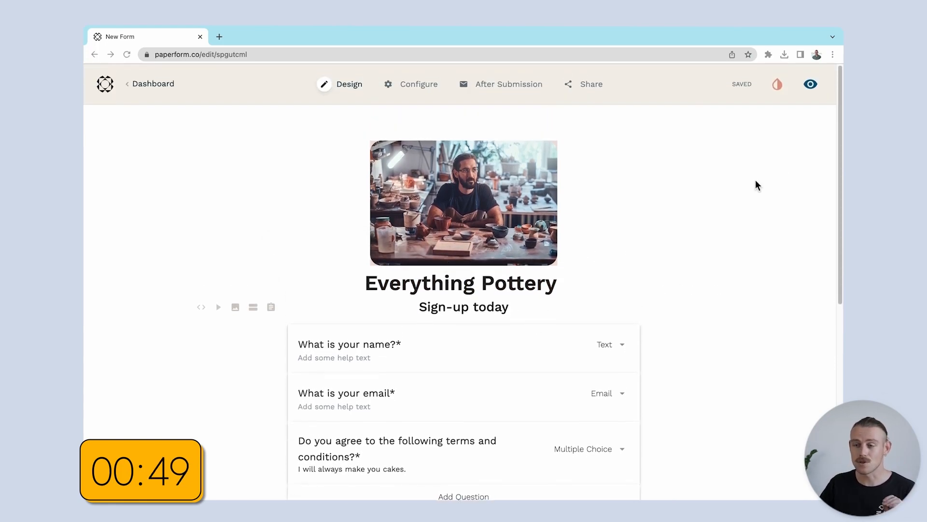
Open the form's theme settings and look over the background and active color options.
left_click(783, 92)
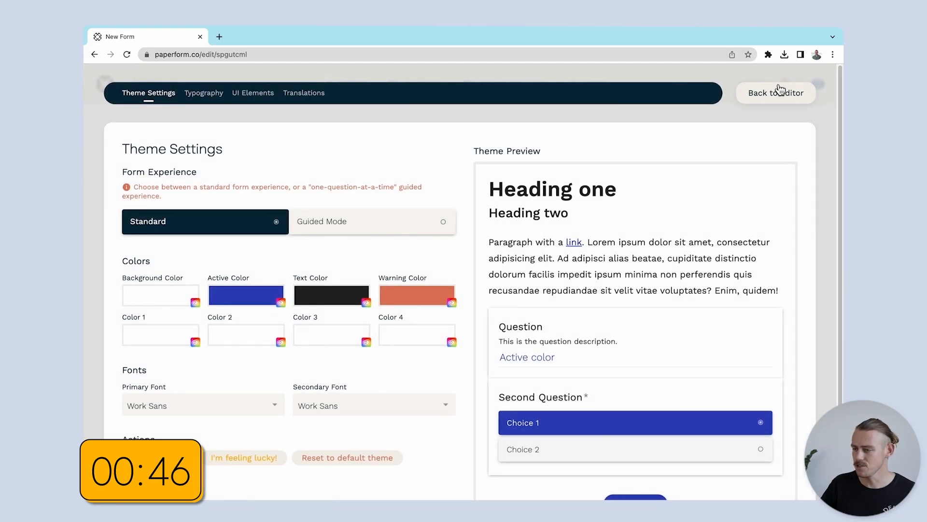
left_click(162, 297)
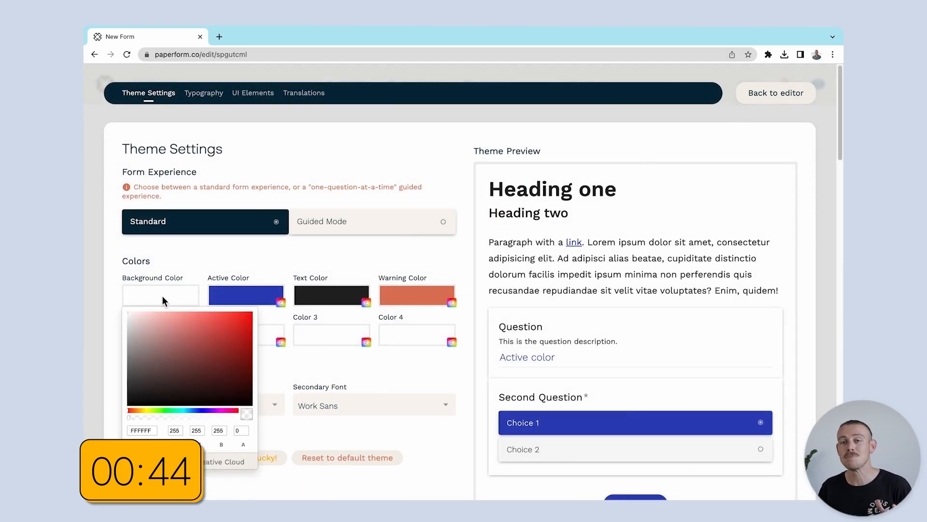
left_click(239, 297)
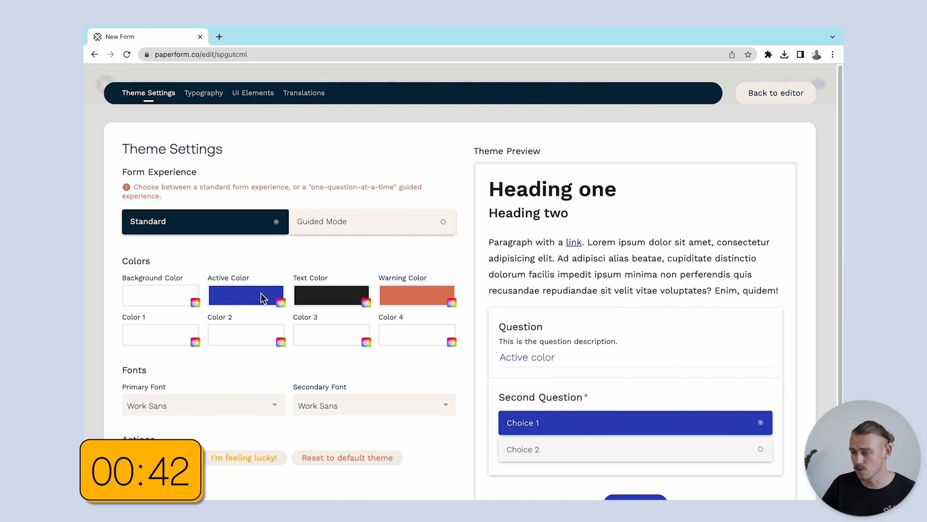
scroll(261, 294, "down", 2)
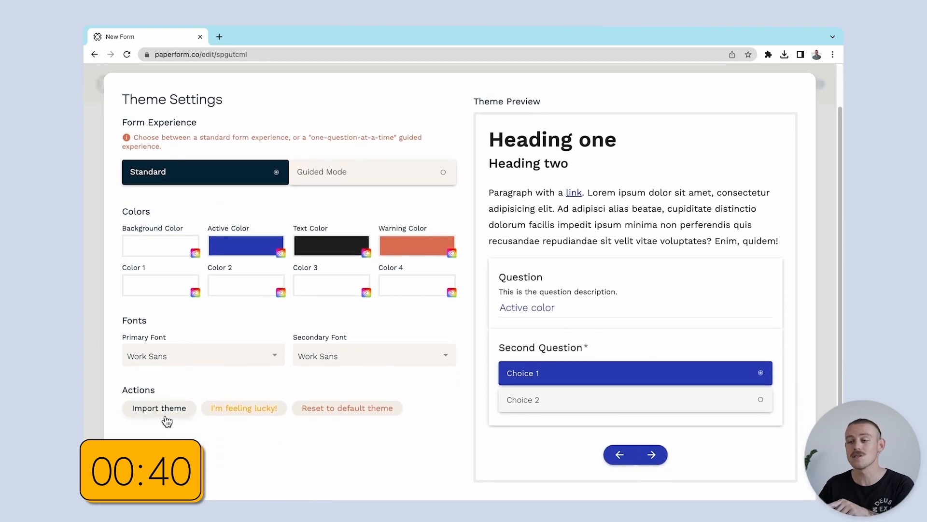
Search the existing forms for "day in" and import the theme from "A Day in the Life".
left_click(164, 415)
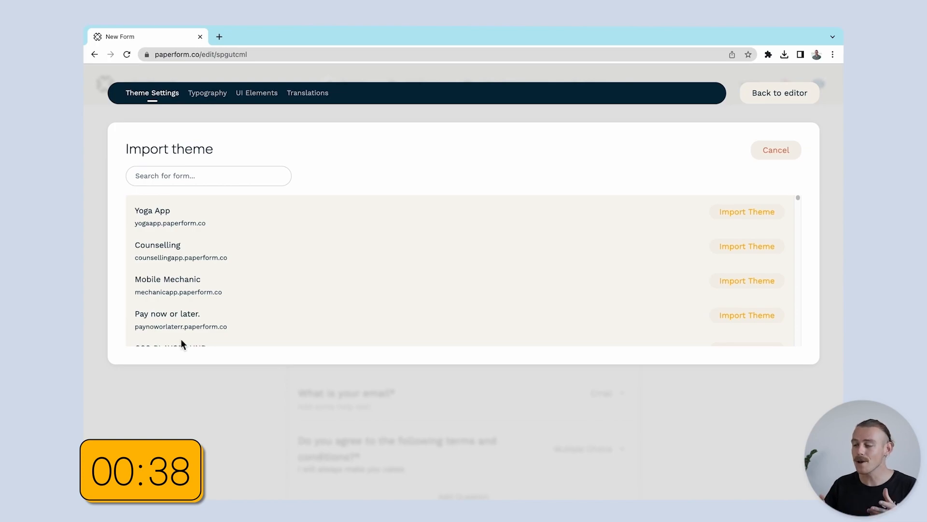
left_click(198, 177)
type("day in")
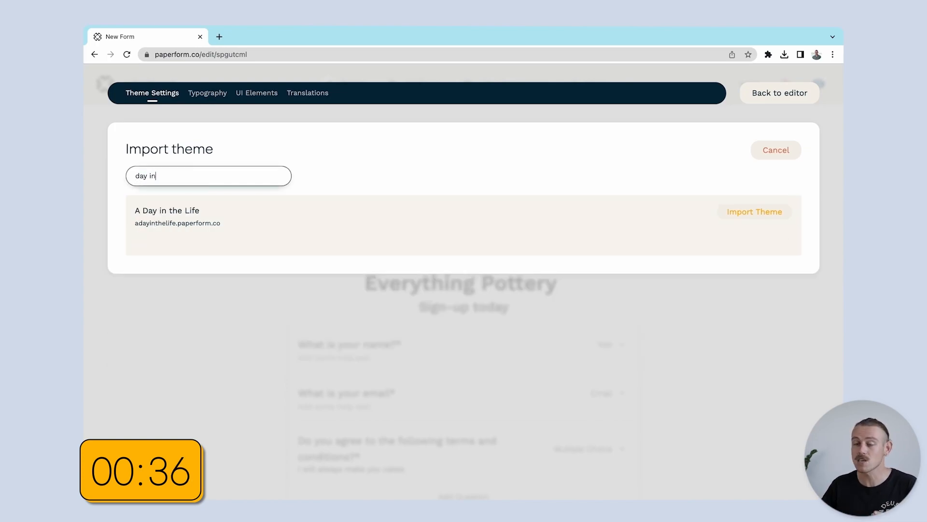
left_click(752, 220)
left_click(586, 235)
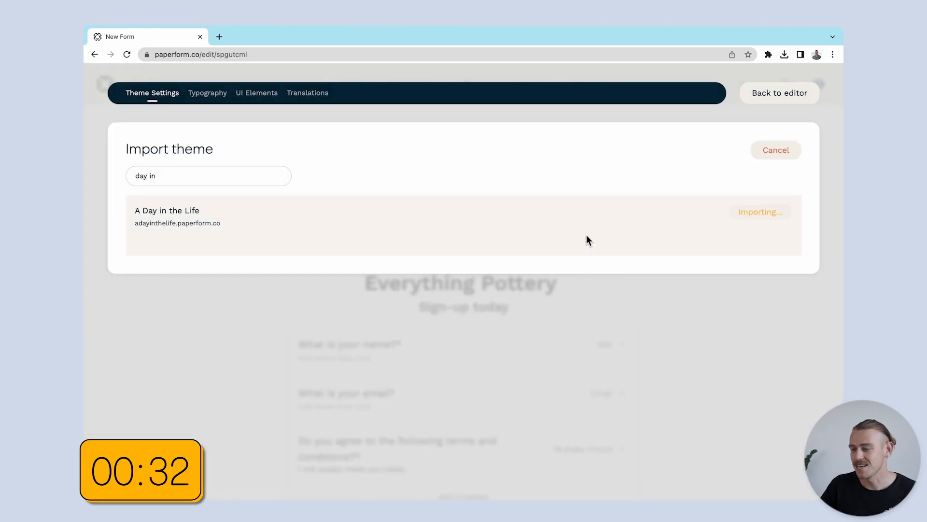
View the typography, UI element and translation settings of the theme, and return to the editor.
left_click(211, 94)
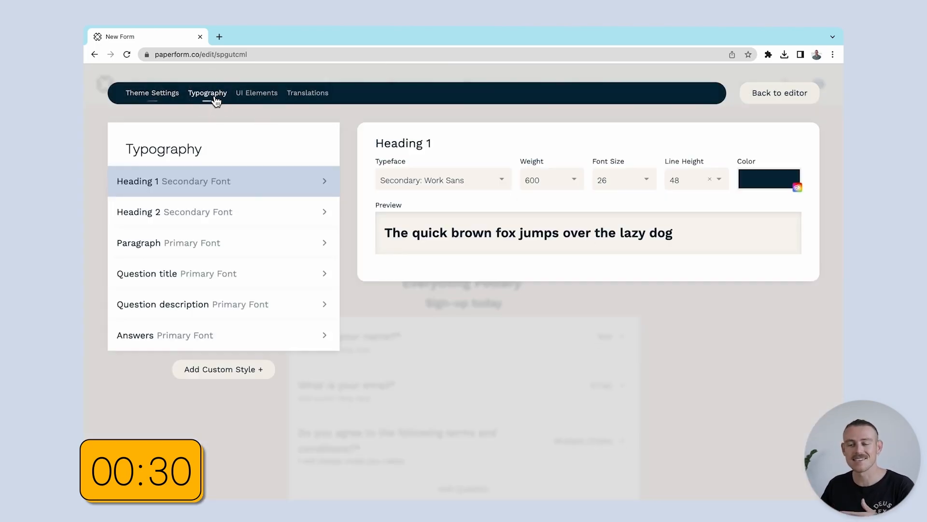
left_click(256, 99)
left_click(307, 94)
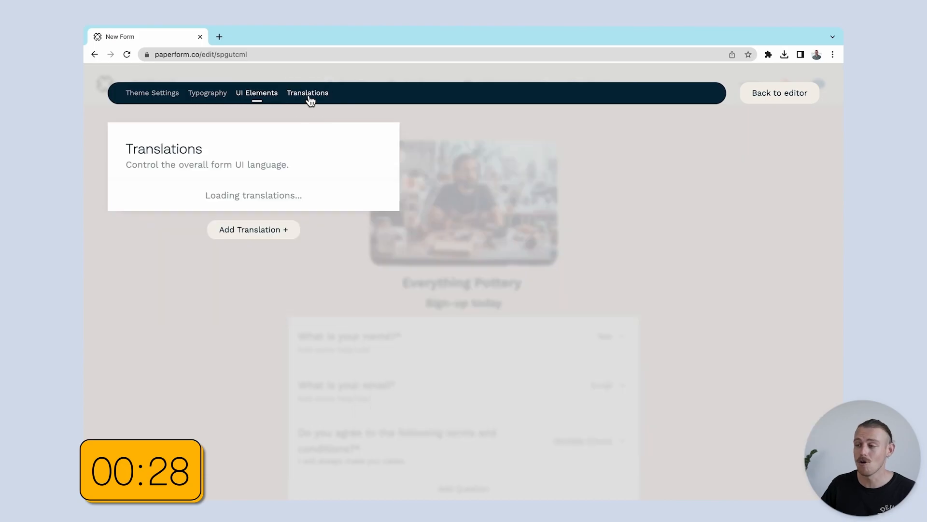
left_click(763, 95)
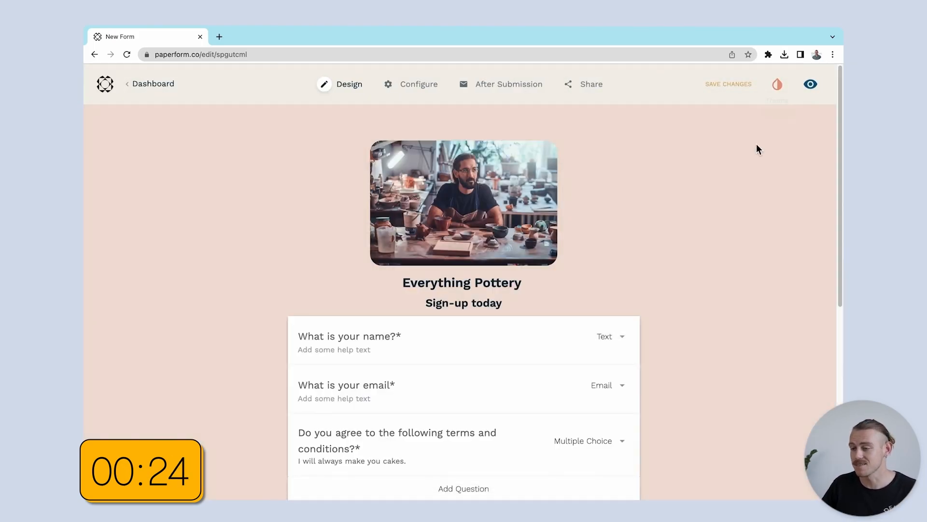
Save the form's changes and insert a blank line between the "Sign-up today" subheading and the questions.
left_click(748, 87)
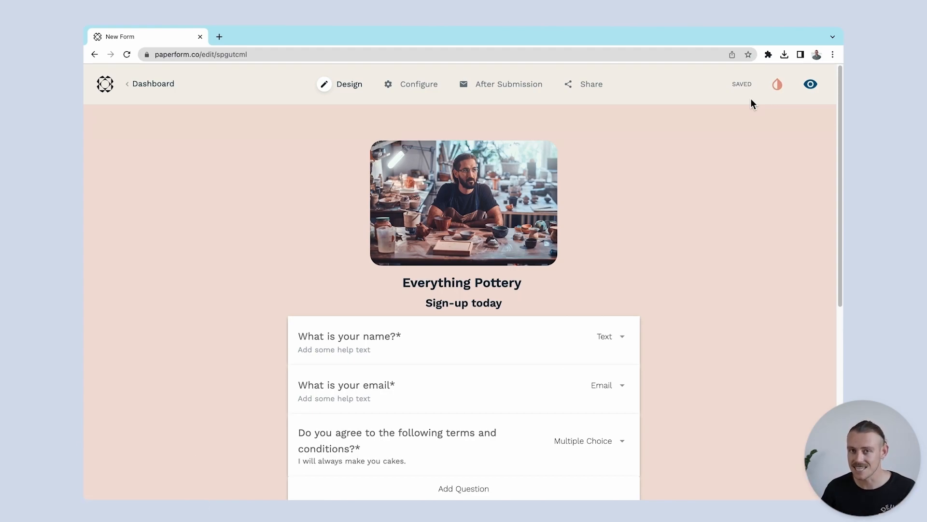
scroll(751, 103, "down", 5)
scroll(750, 103, "up", 4)
left_click(543, 301)
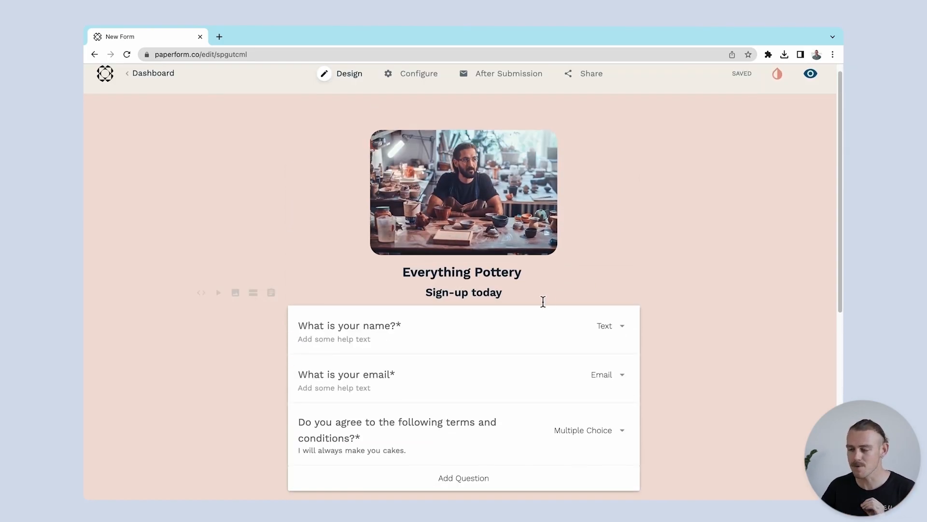
key("Return")
Toggle the Heading 1 style off and back on for the "Everything Pottery" title.
double_click(403, 271)
left_click_drag(403, 271, 530, 269)
left_click(403, 247)
left_click(402, 248)
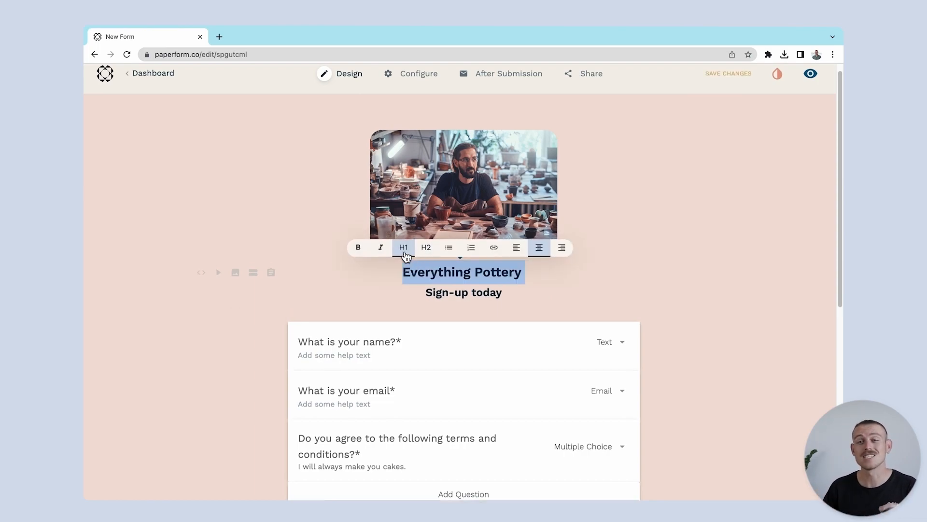
left_click(425, 290)
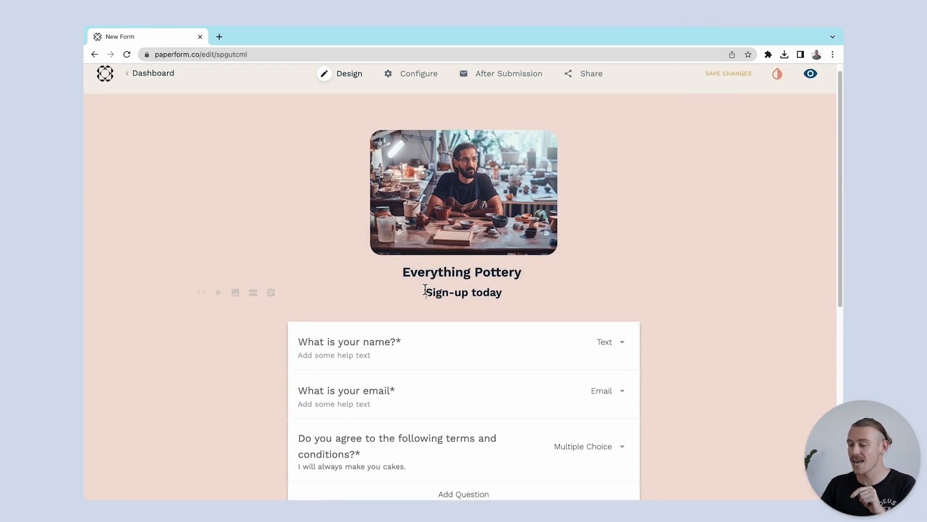
scroll(425, 290, "up", 1)
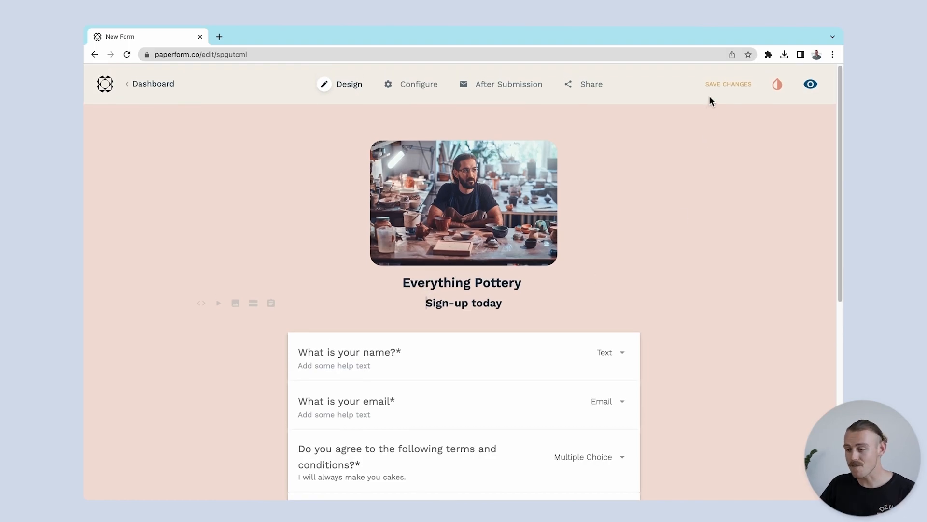
Browse the direct integrations available after submission, including Mailchimp and Notion.
left_click(519, 83)
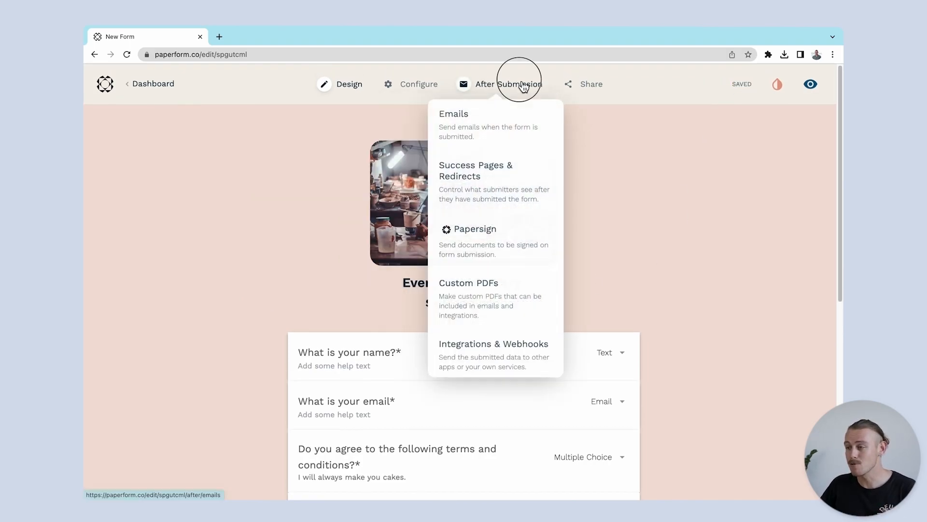
left_click(503, 352)
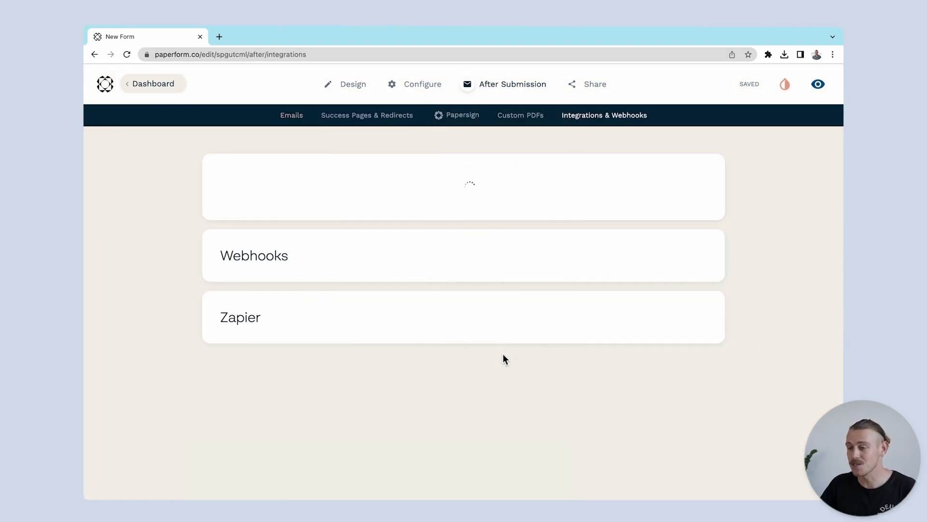
left_click(440, 287)
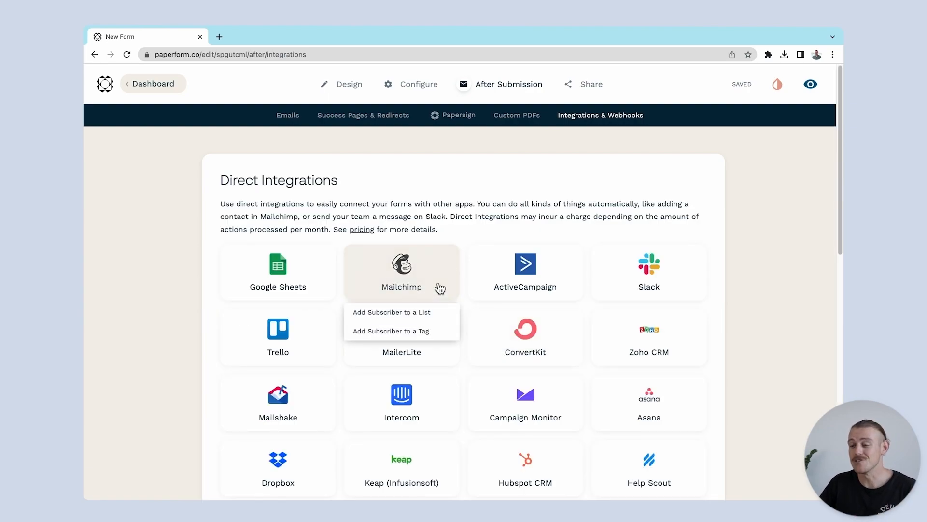
scroll(514, 325, "down", 4)
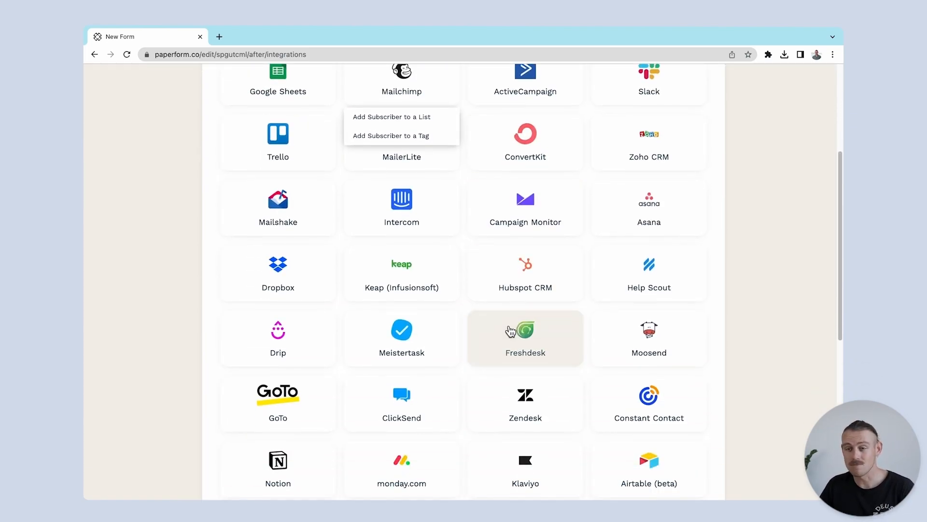
left_click(310, 459)
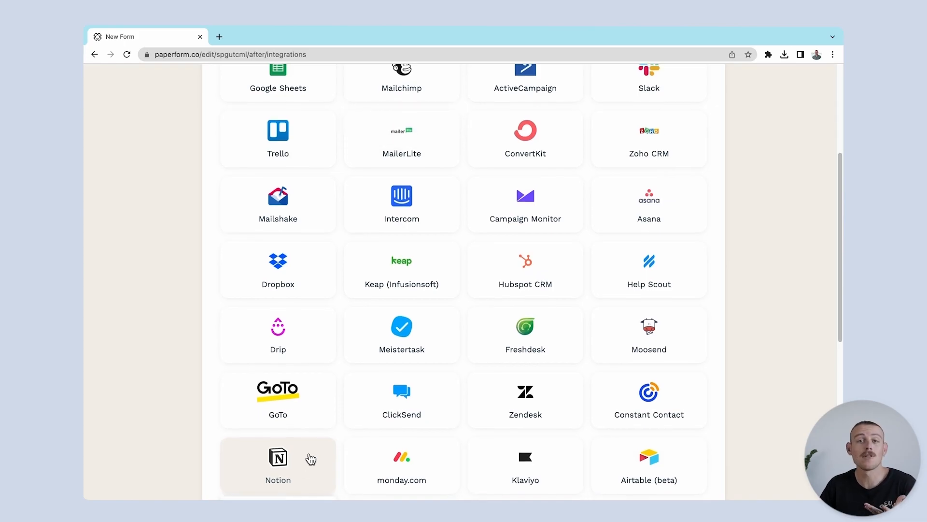
scroll(306, 459, "up", 5)
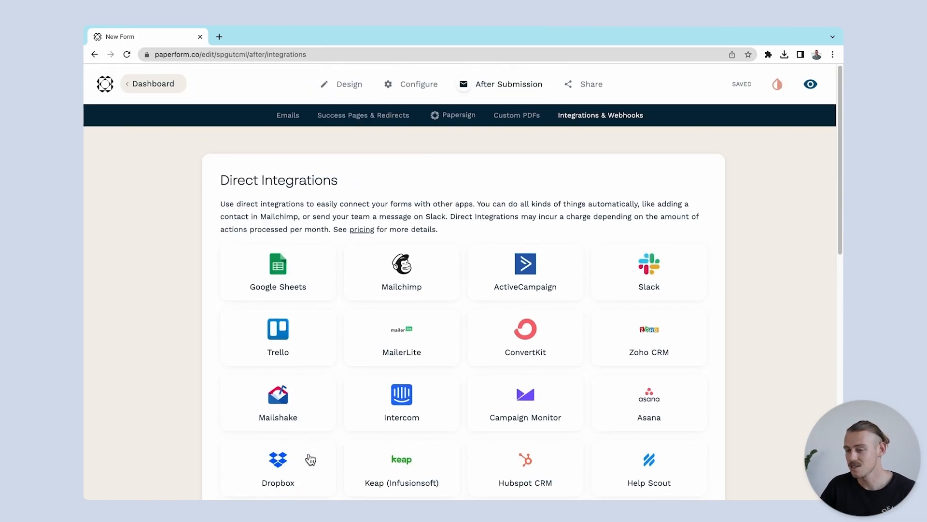
Start a new custom email addressed to the "What is your email" answer, with the subject "Hi {{ 529fj }}" using a piped answer.
left_click(286, 117)
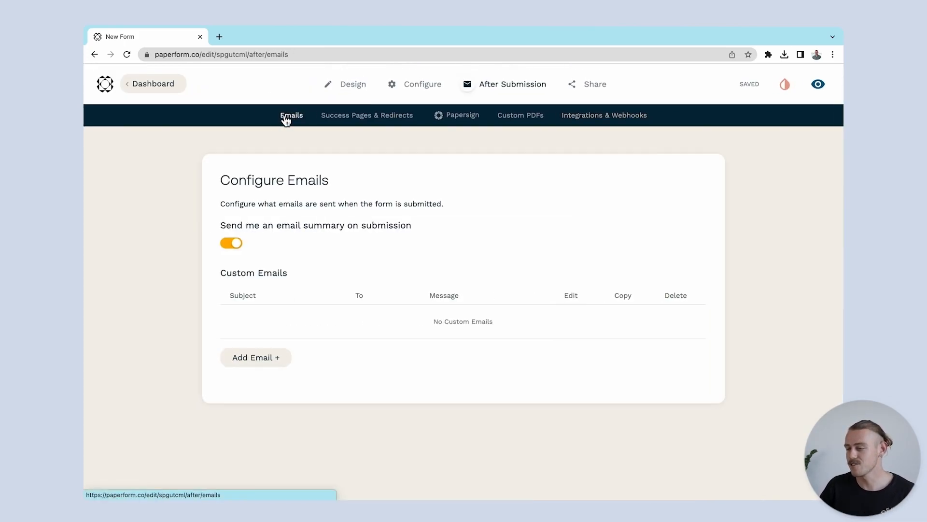
left_click(284, 364)
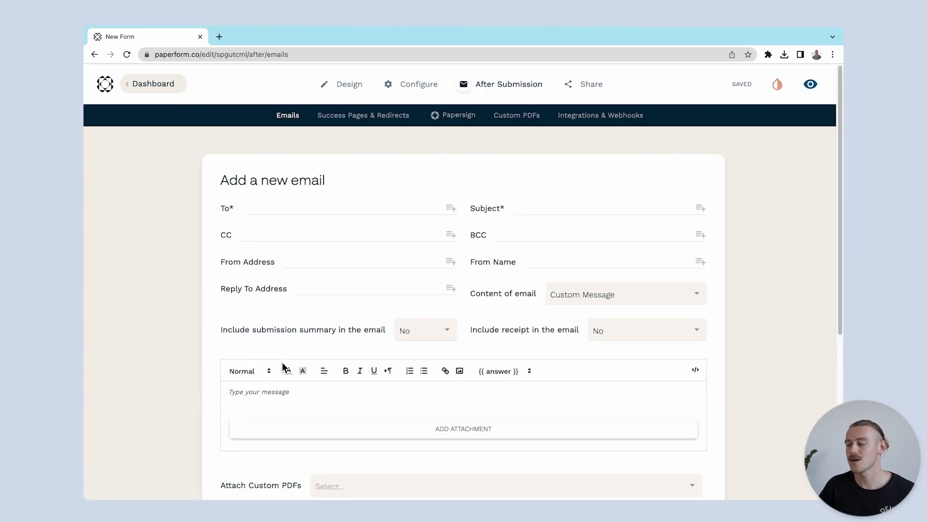
left_click(456, 213)
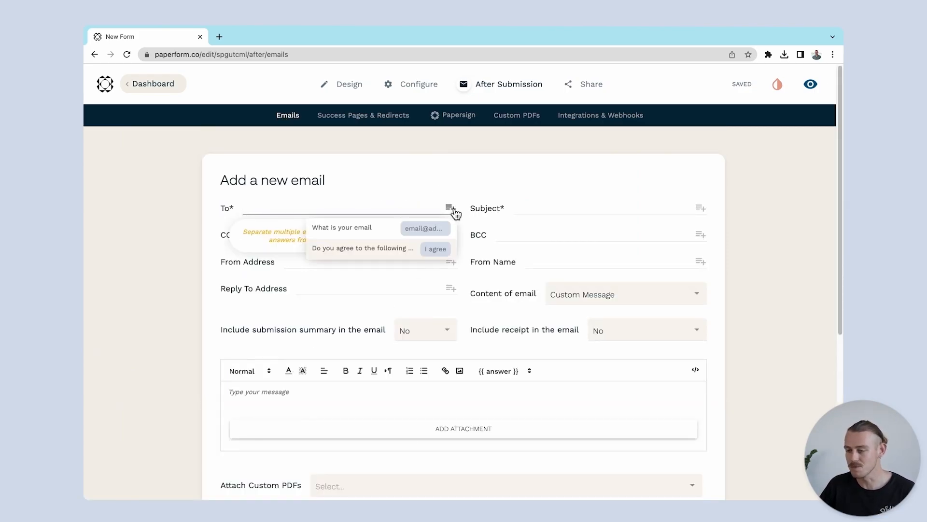
left_click(396, 230)
left_click(565, 206)
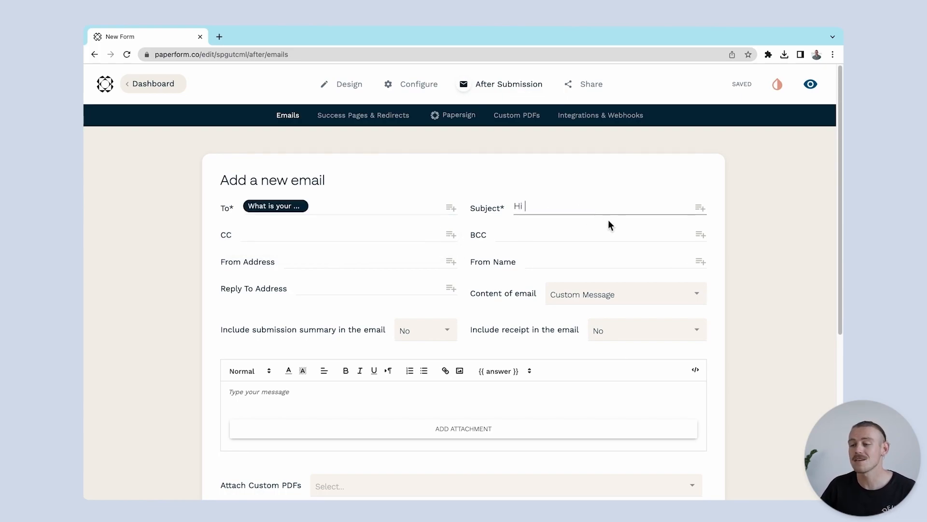
left_click(699, 208)
left_click(659, 246)
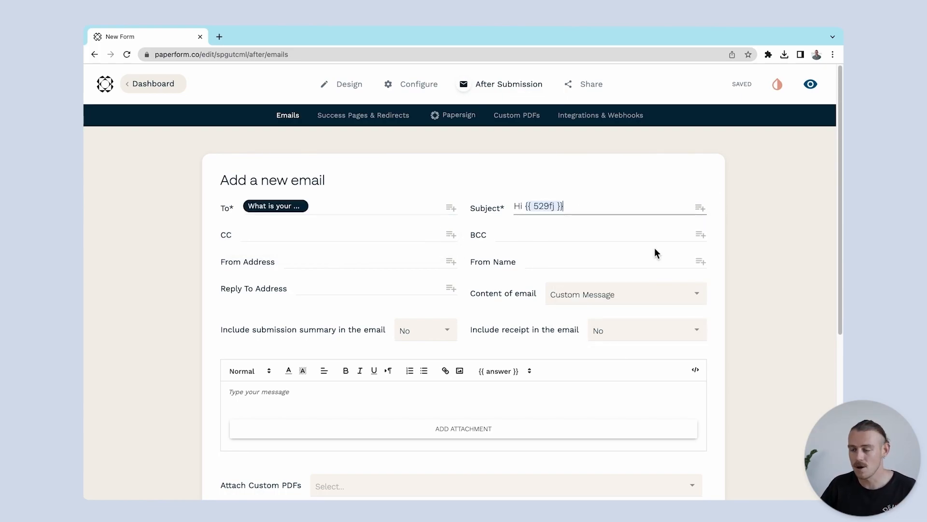
Turn on email logic with one sending condition, leave the message empty, and add the email to the form.
scroll(656, 250, "down", 1)
left_click(481, 328)
scroll(481, 328, "down", 3)
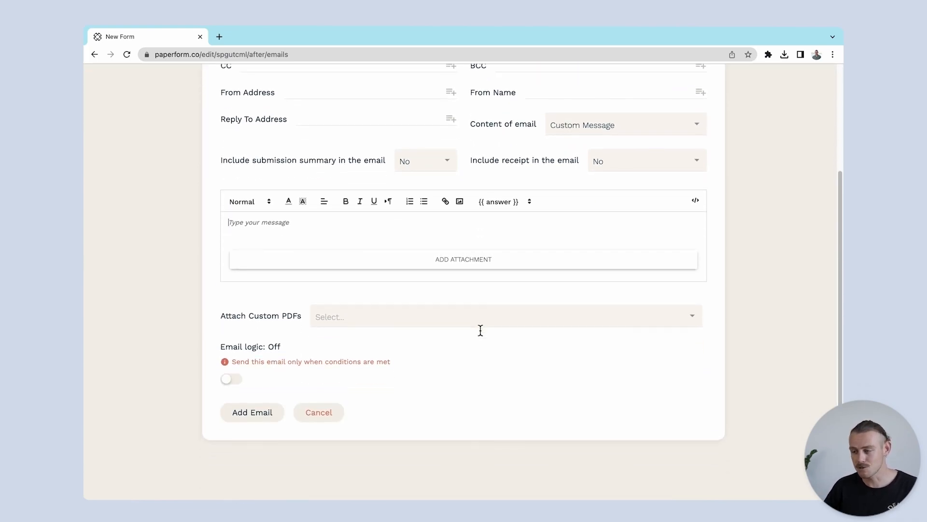
left_click(235, 367)
left_click(456, 405)
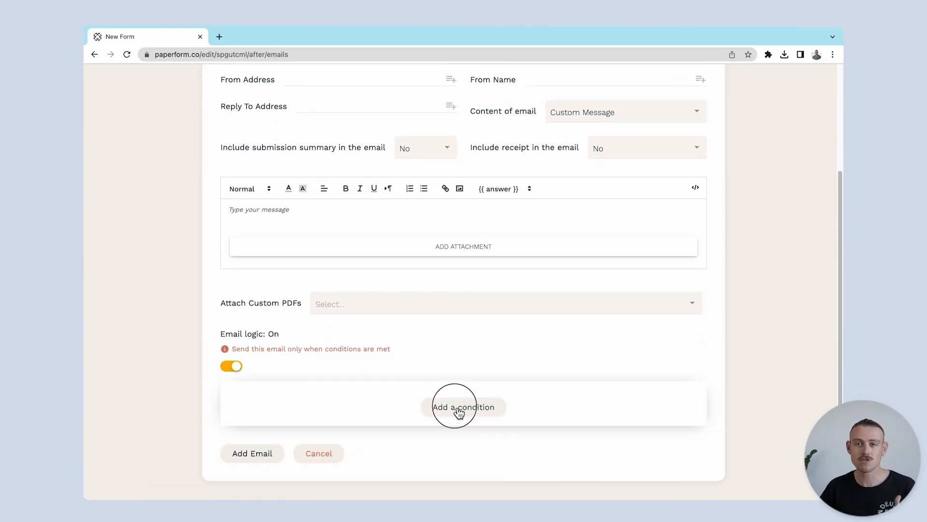
left_click(465, 398)
left_click(463, 453)
left_click(517, 396)
left_click(548, 416)
left_click(271, 435)
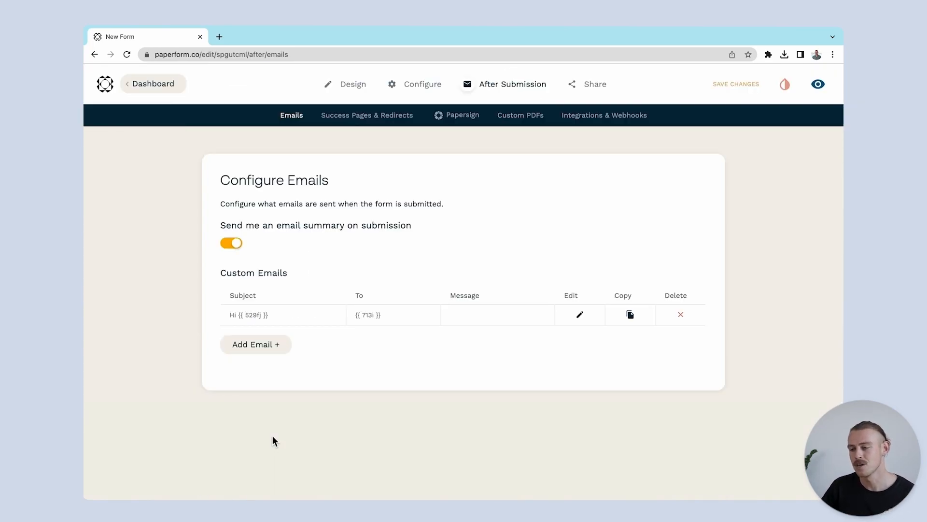
Add a custom PDF for form submissions, review its theming and content settings, and close its editor.
left_click(538, 125)
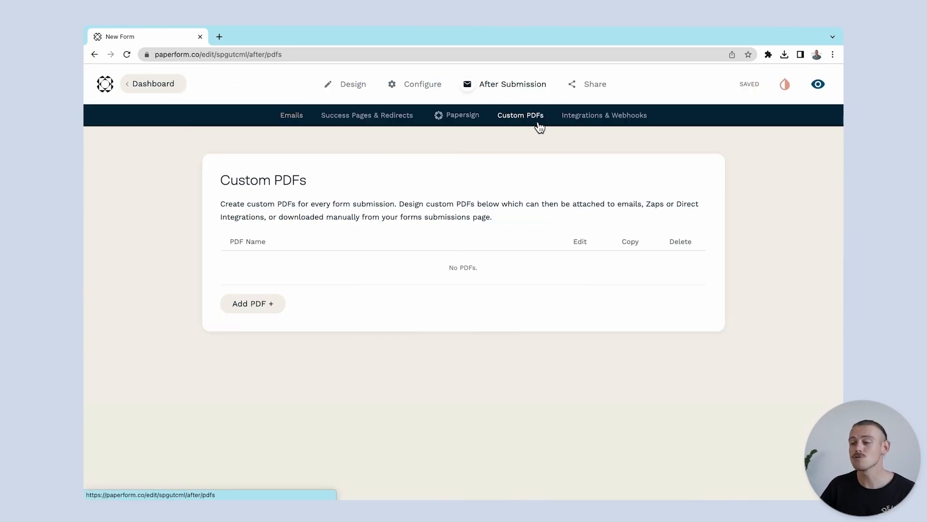
left_click(269, 311)
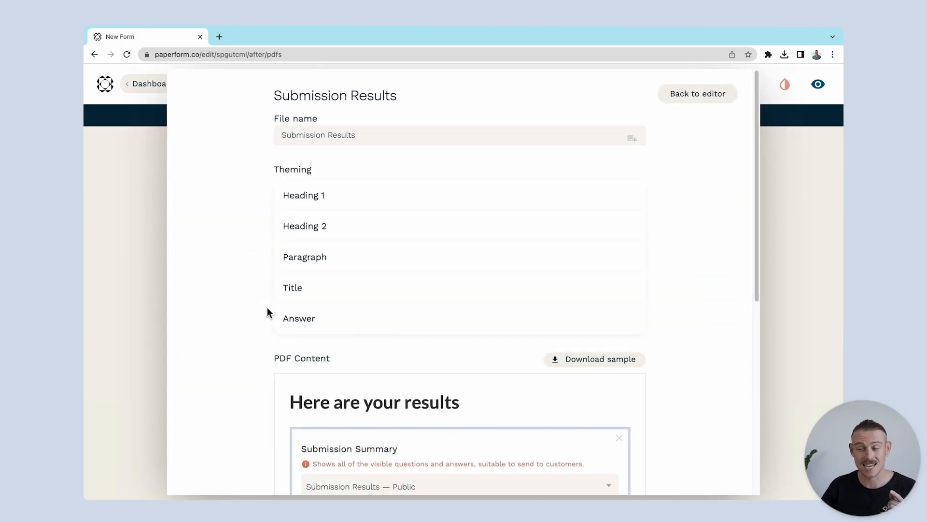
scroll(268, 308, "down", 7)
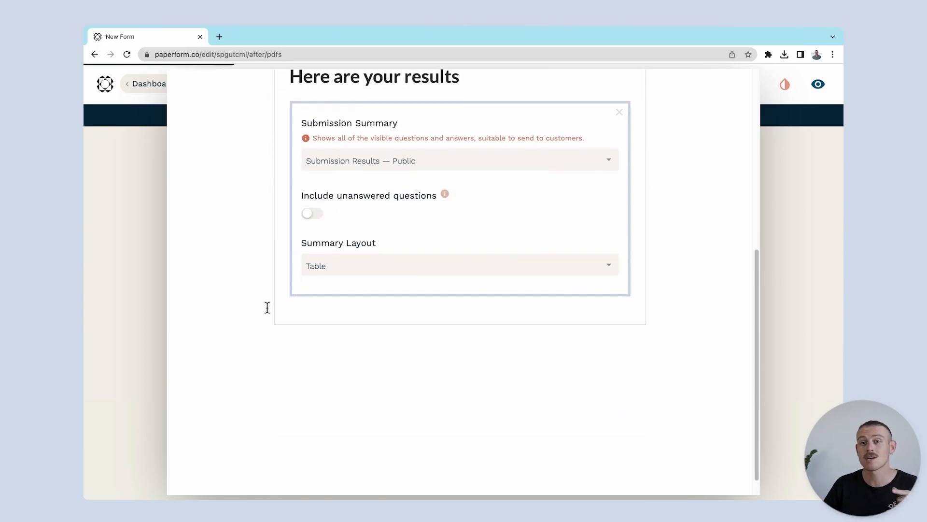
scroll(267, 307, "up", 5)
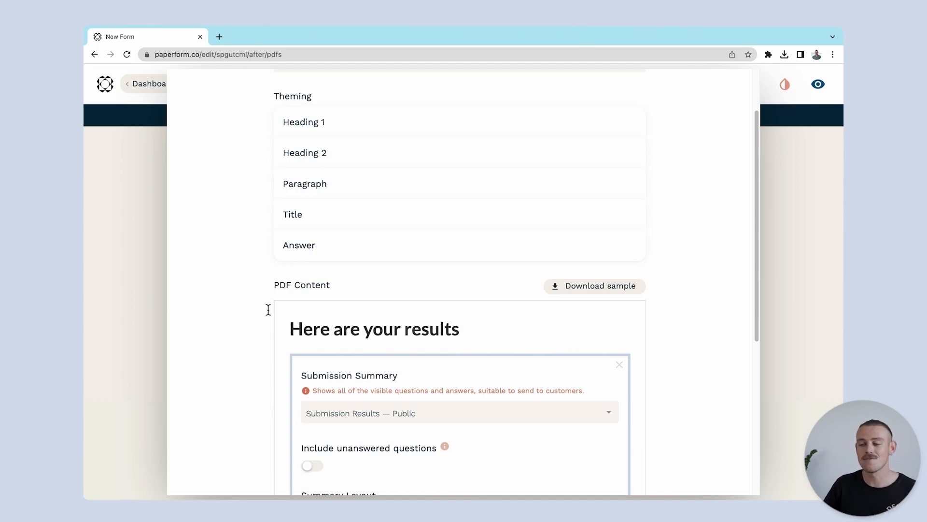
scroll(268, 309, "up", 2)
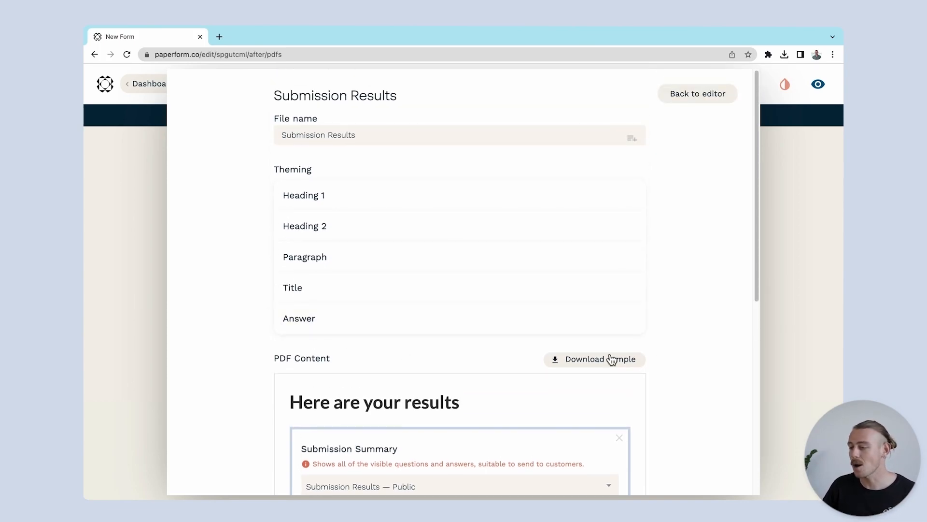
left_click(791, 239)
Preview the live form, submit a test response with a name, an email address and "I agree", and close the preview.
left_click(818, 84)
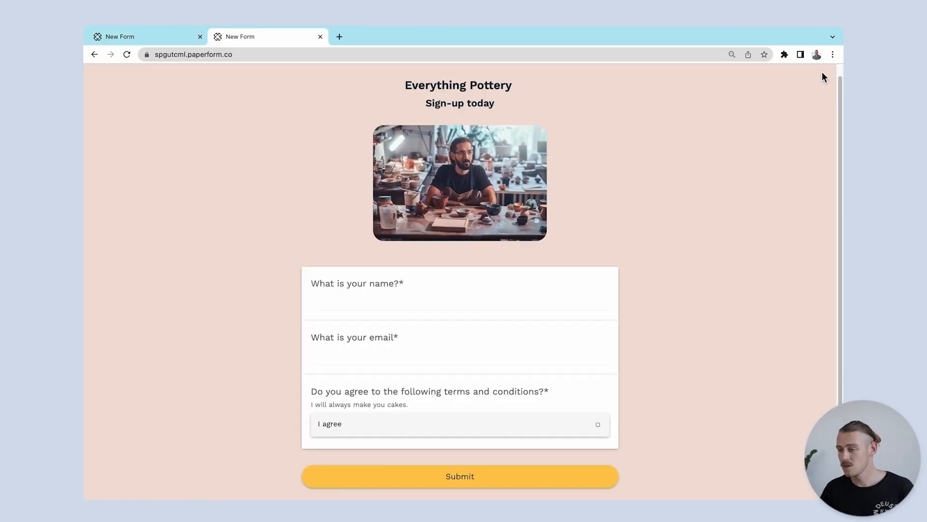
left_click(575, 301)
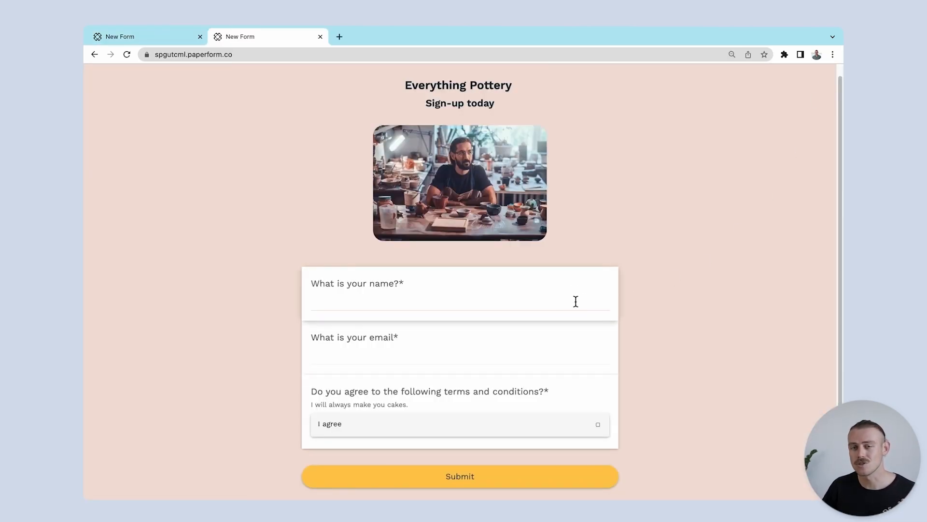
key("Tab")
type("al")
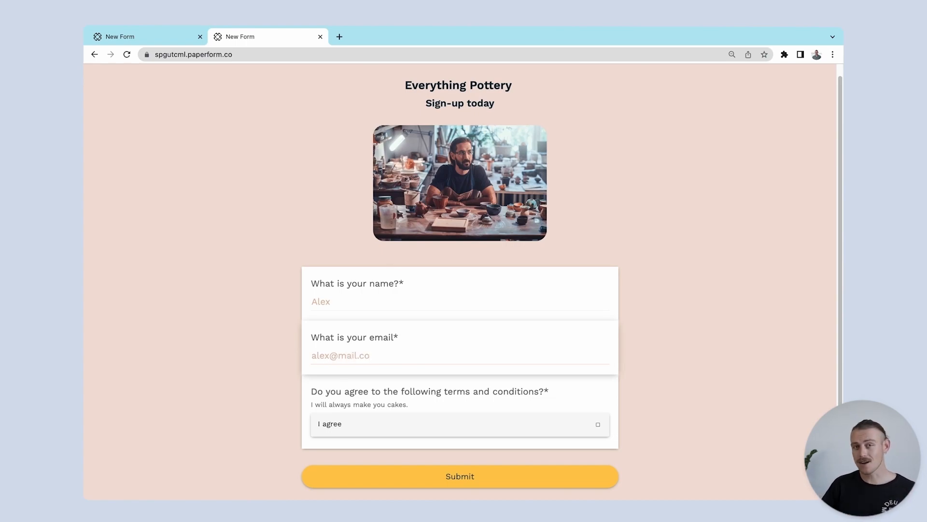
left_click(563, 425)
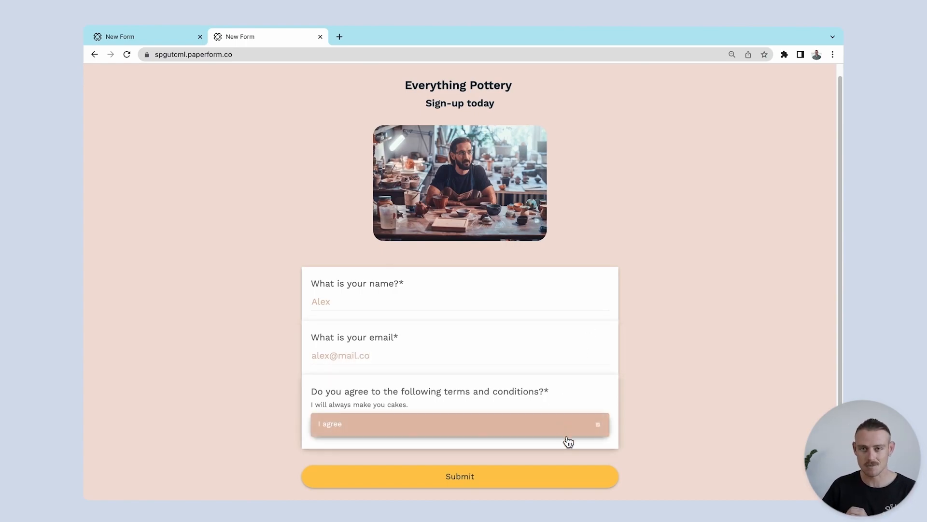
left_click(563, 476)
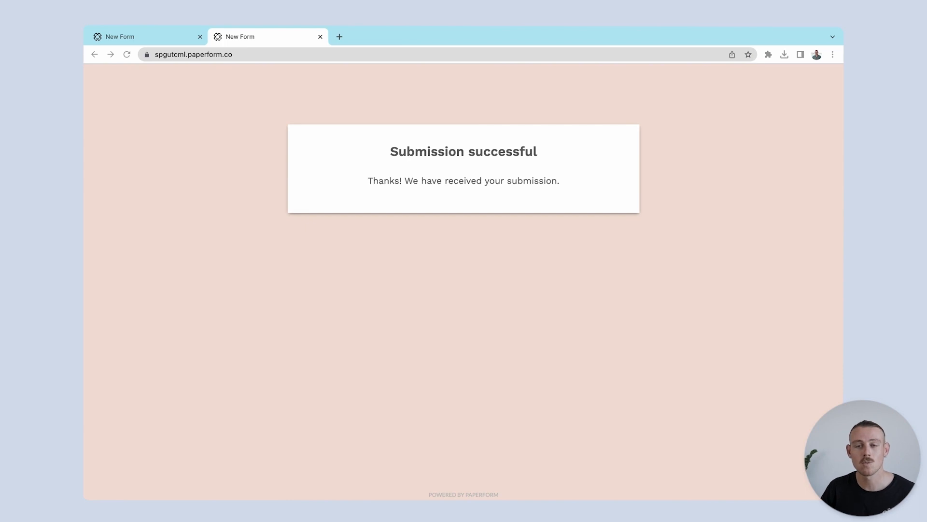
key("super+w")
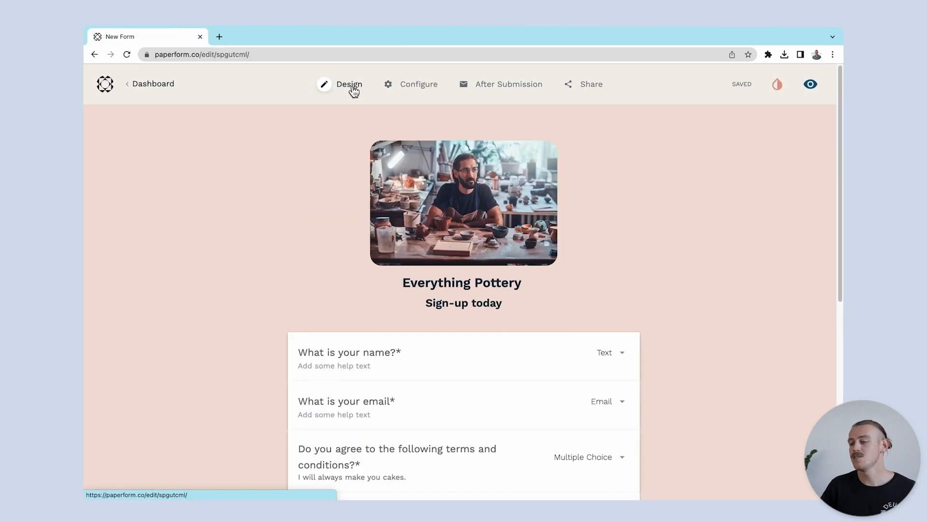
Change the title of the default success page to "Thanks".
mouse_move(502, 87)
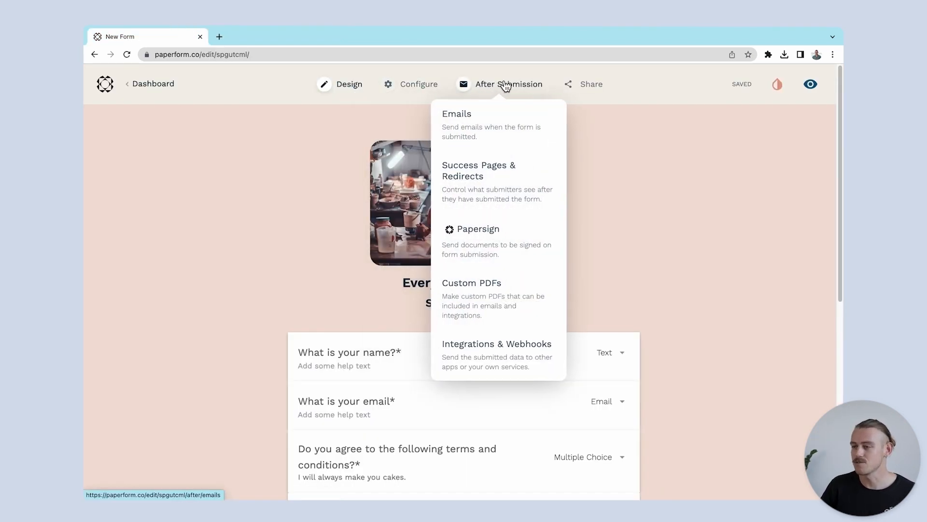
left_click(524, 179)
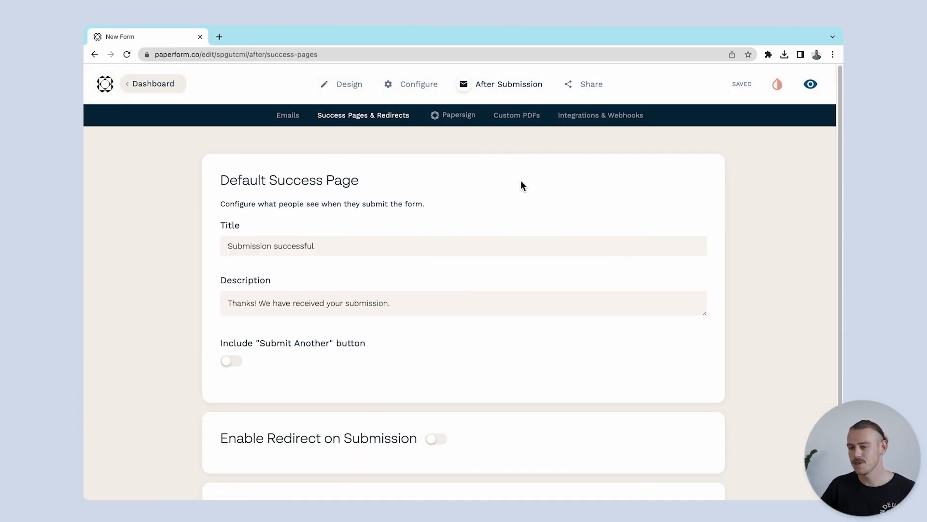
left_click(386, 250)
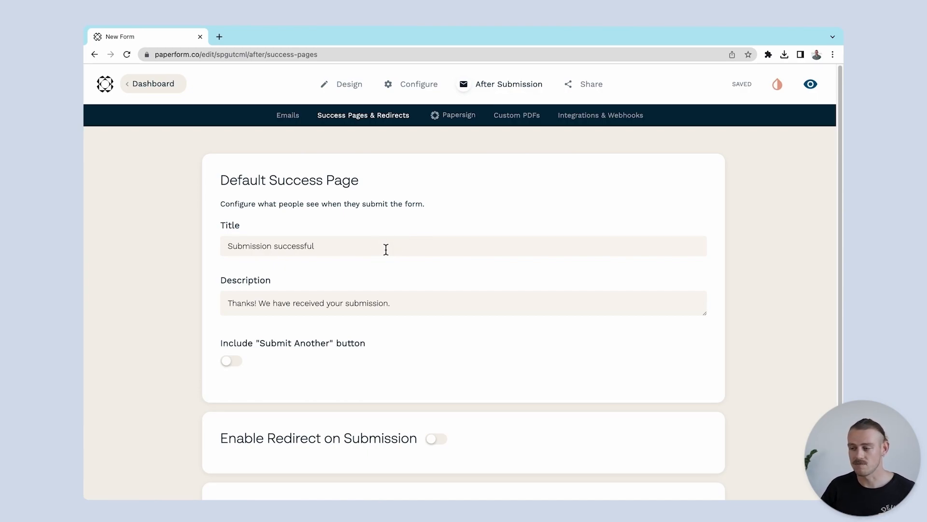
key("super+a")
type("T")
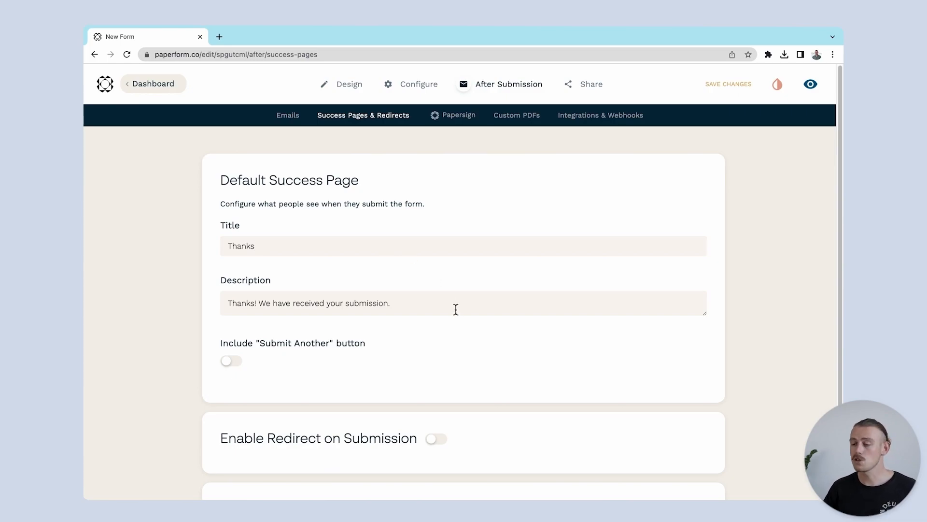
Enable redirect on submission and make the redirect URL ready for entry.
scroll(456, 316, "down", 3)
left_click(436, 332)
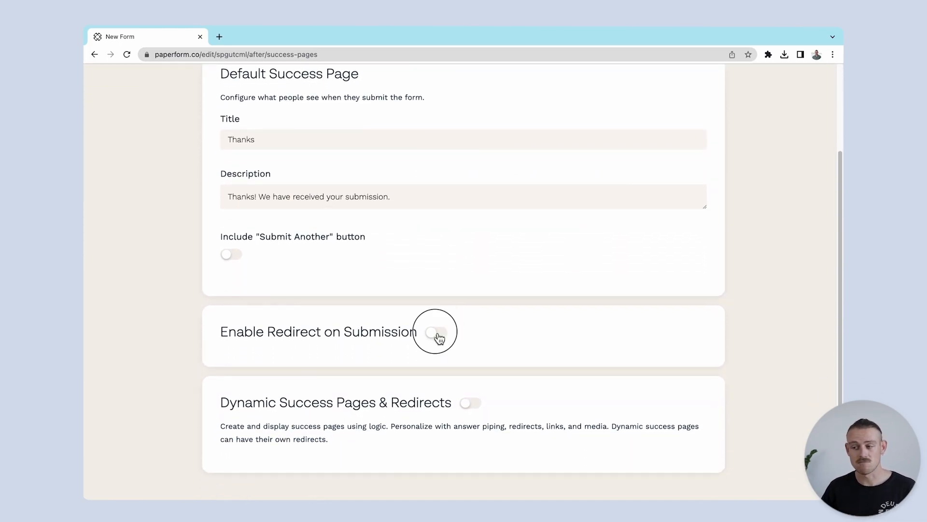
scroll(425, 338, "down", 1)
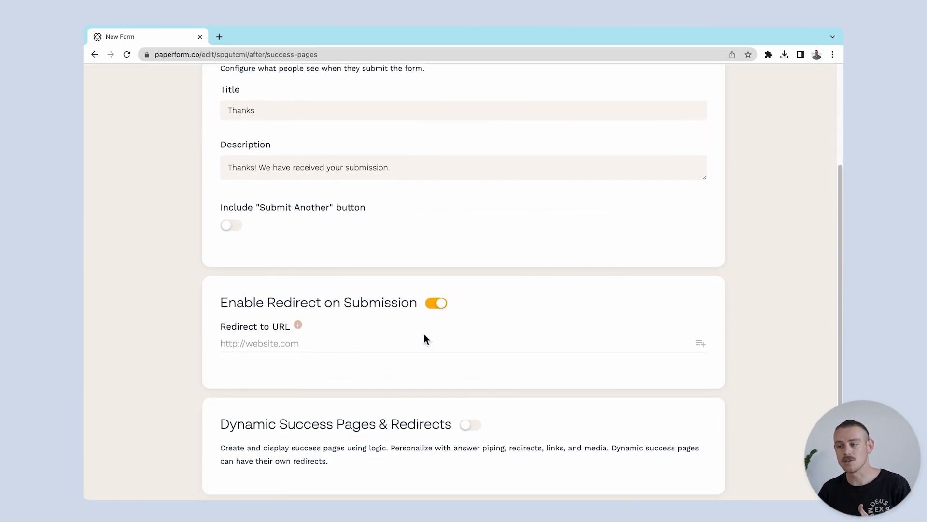
left_click(348, 343)
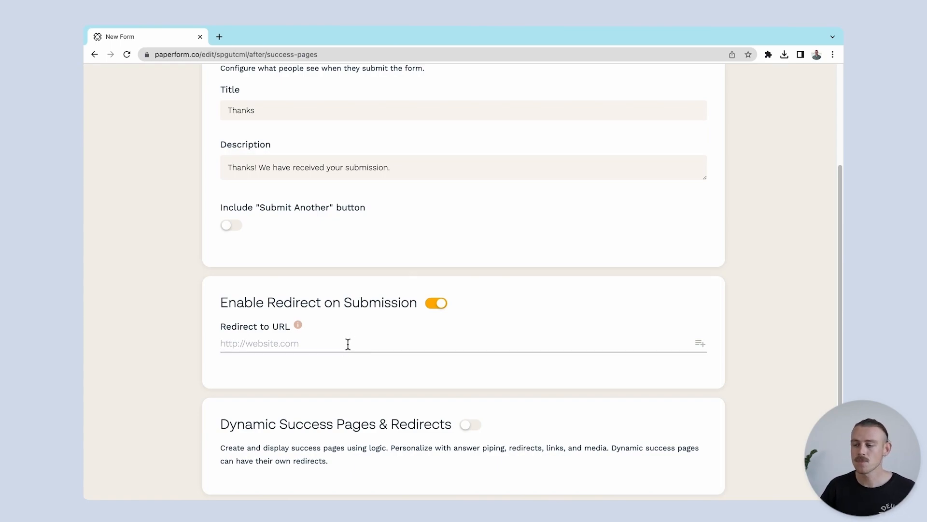
Turn on dynamic success pages and redirects, and add a new success page.
scroll(348, 344, "down", 1)
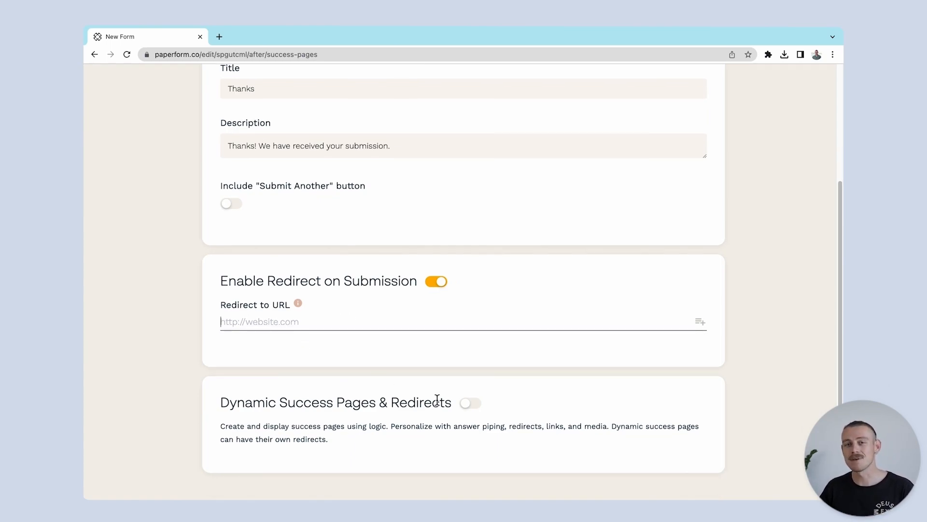
left_click(482, 410)
scroll(483, 410, "down", 3)
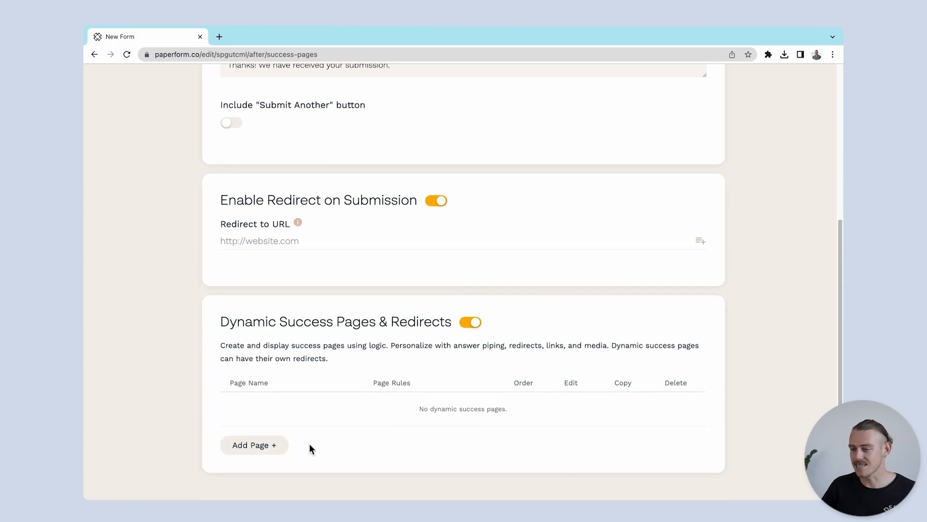
left_click(278, 448)
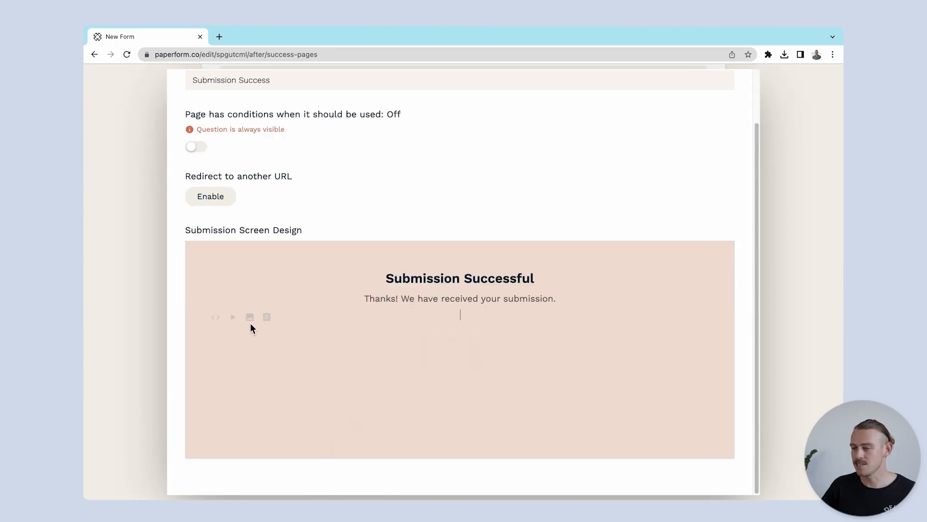
Insert a GIPHY GIF of a man in black by a red chair below the new success page's message.
left_click(250, 317)
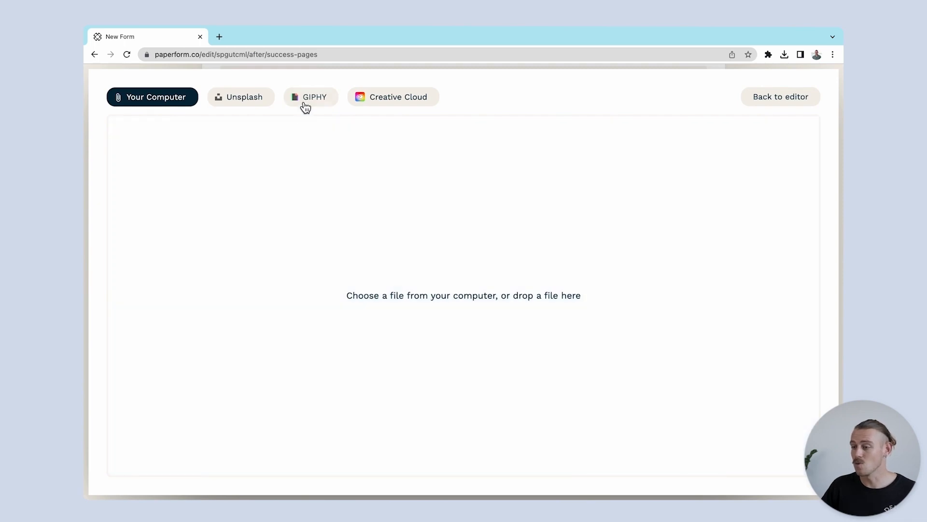
left_click(305, 104)
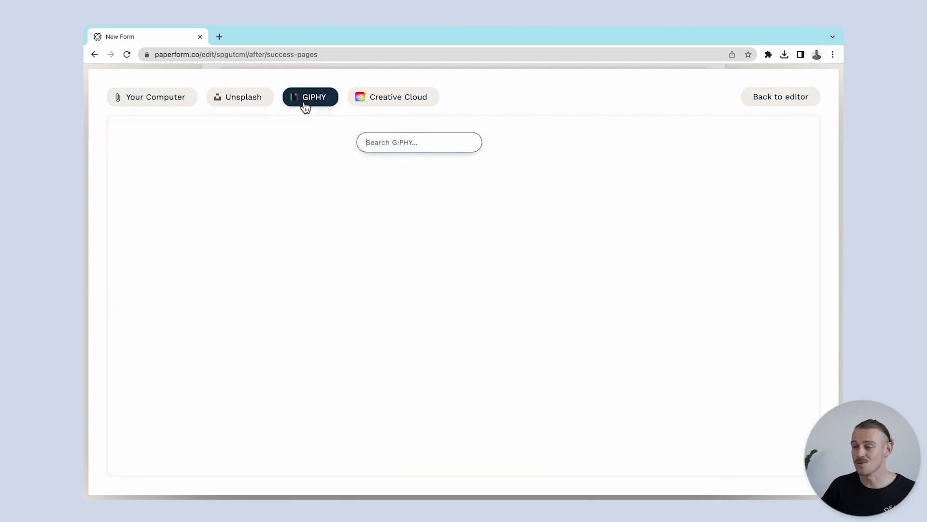
left_click(344, 202)
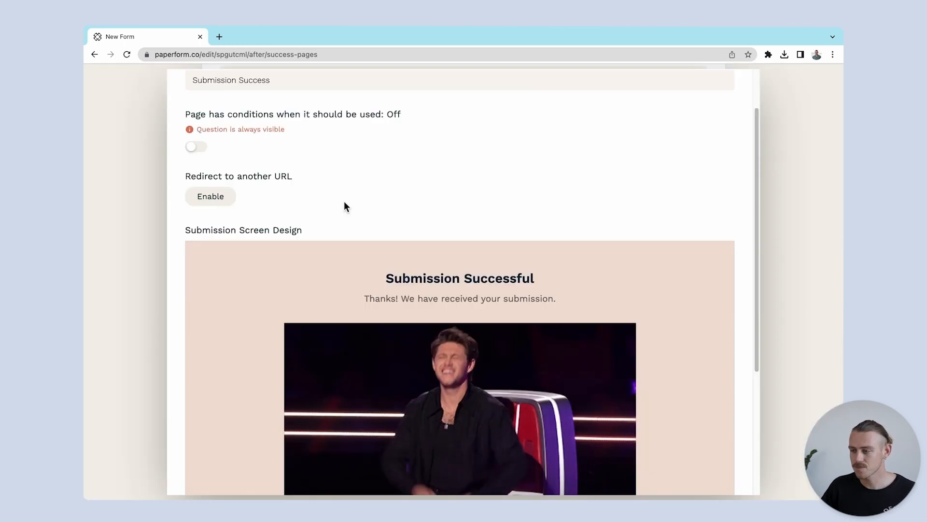
Change the success page's heading to "You did it!" and its message to "Thanks {{ 529fj }}", and return to the success page settings.
left_click_drag(534, 281, 389, 284)
type("You")
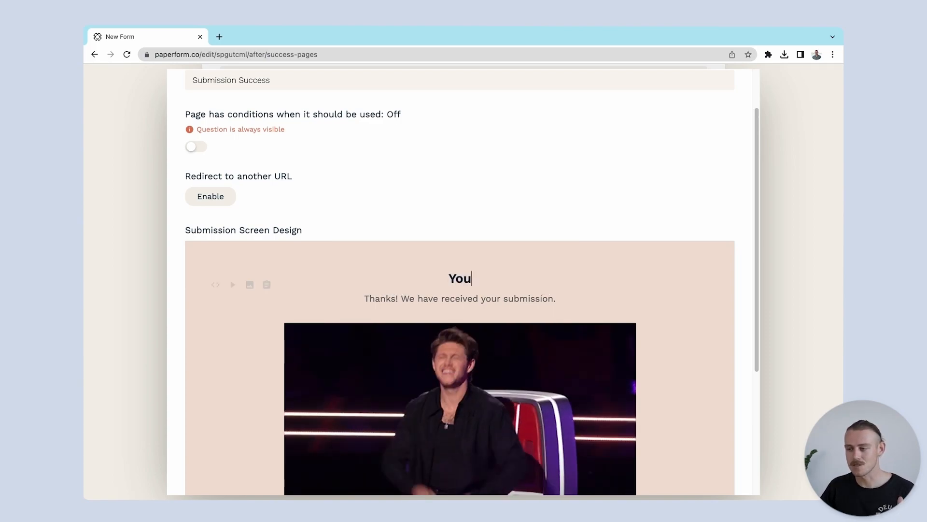
type(" did it!")
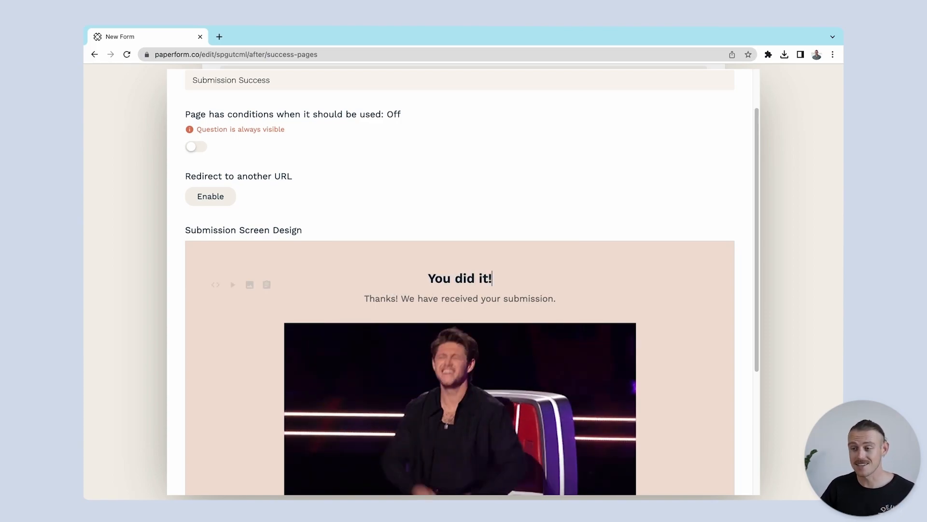
left_click_drag(563, 300, 395, 300)
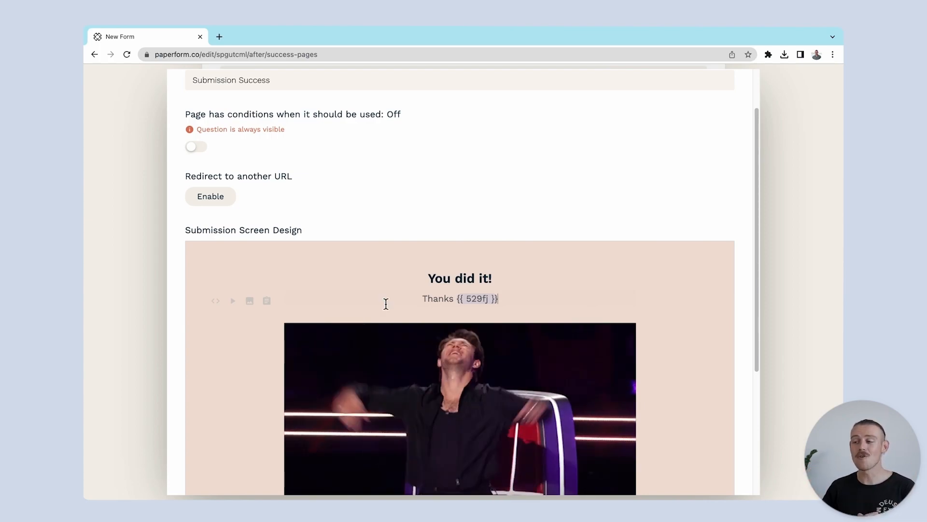
scroll(386, 303, "up", 2)
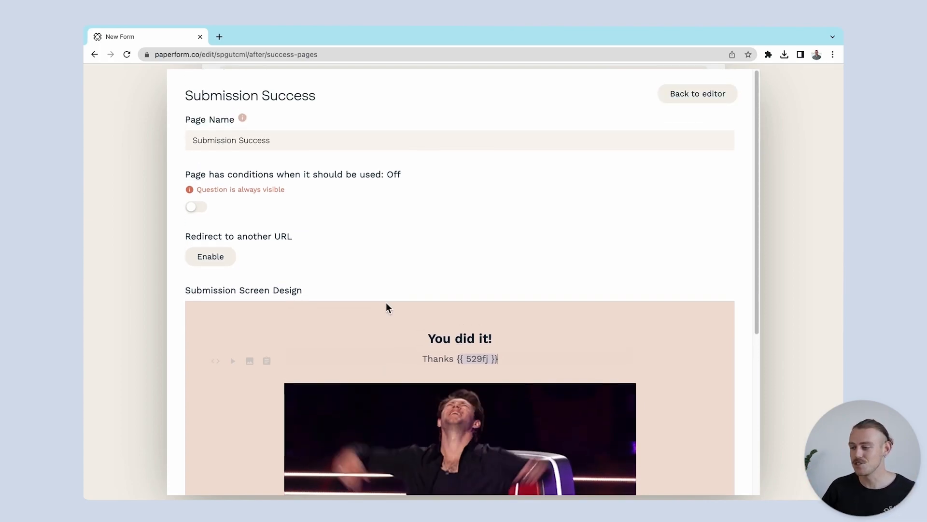
left_click(703, 94)
scroll(702, 100, "up", 5)
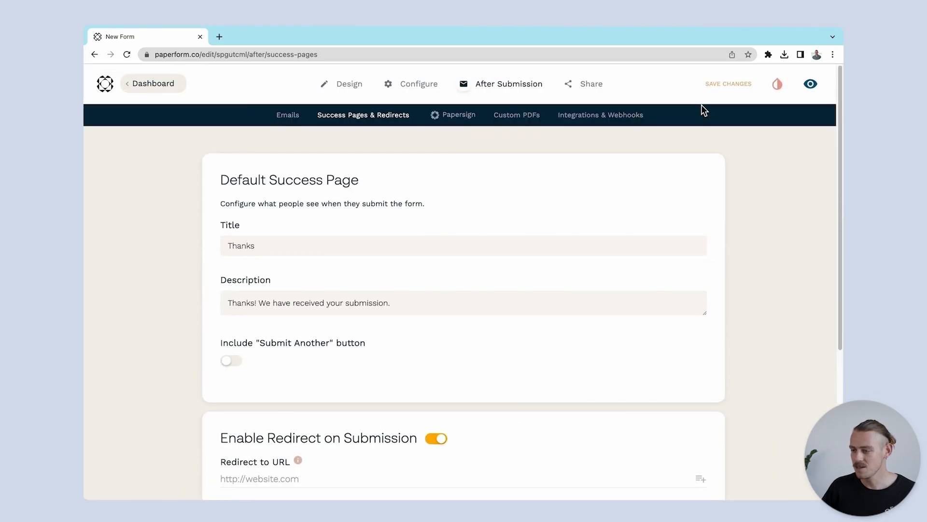
Examine the form's shareable link and the inline, full screen and popup embed codes.
mouse_move(597, 87)
left_click(610, 177)
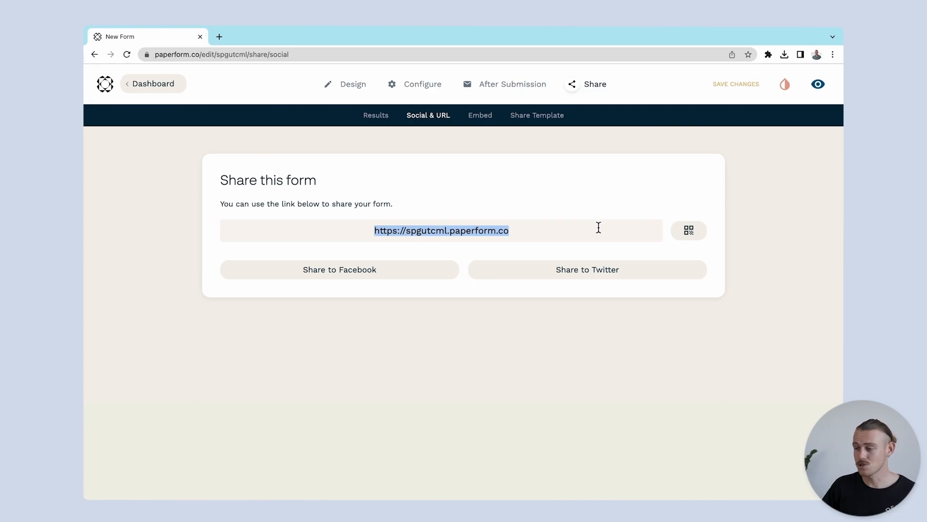
left_click(486, 122)
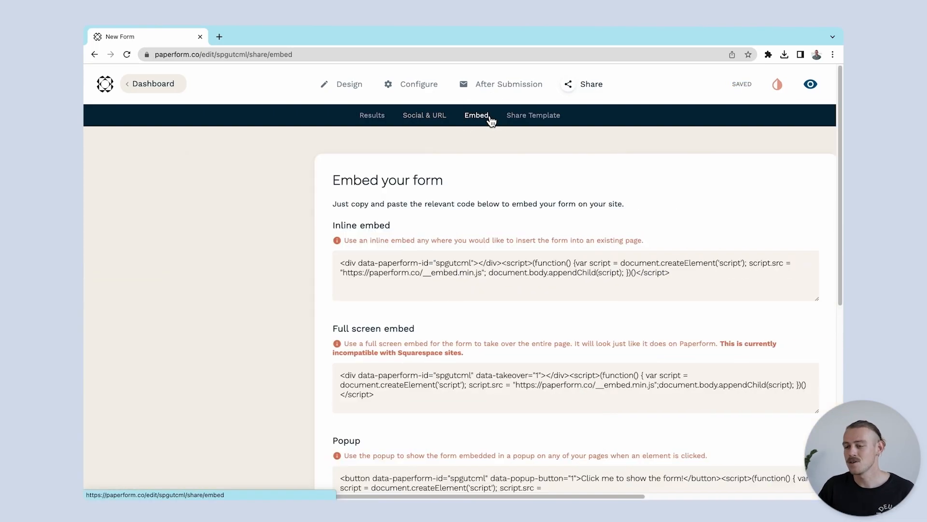
scroll(485, 186, "down", 1)
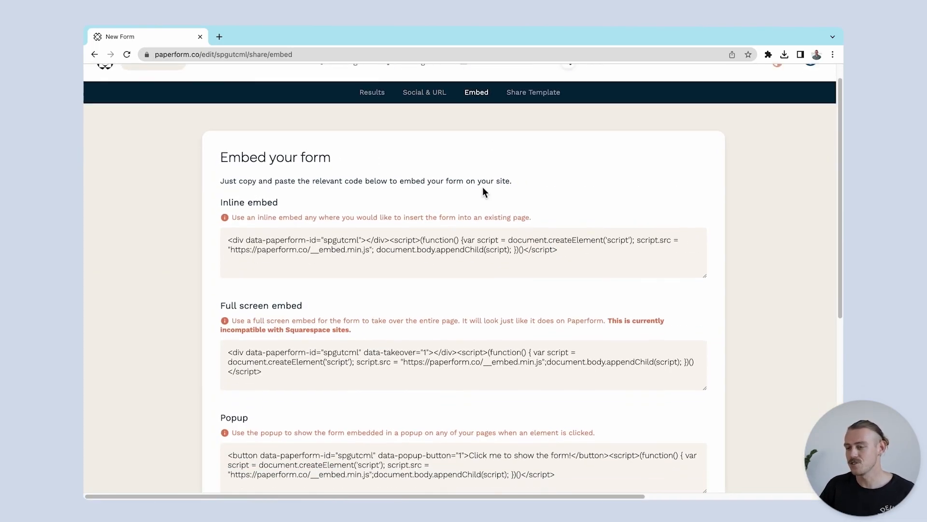